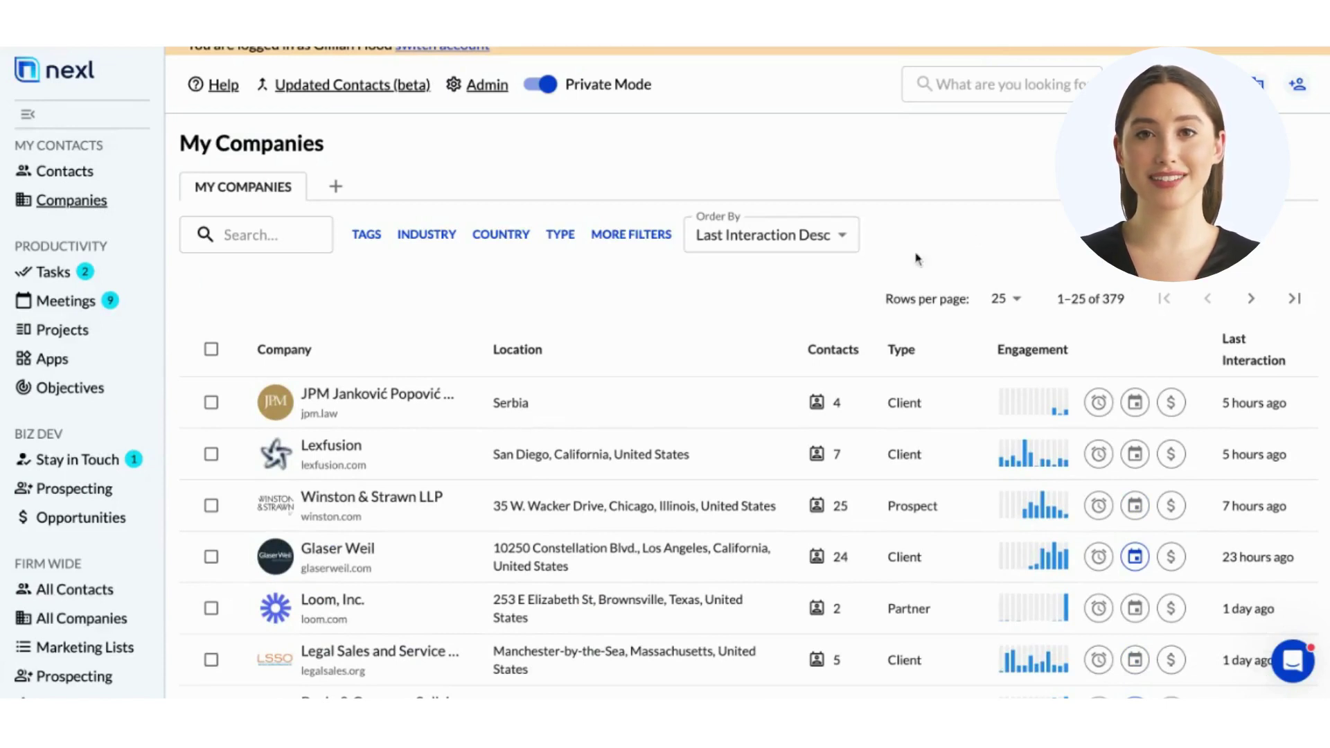
# Highlight the Last Interaction column in the My Companies list
pyautogui.tripleClick(1305, 364)
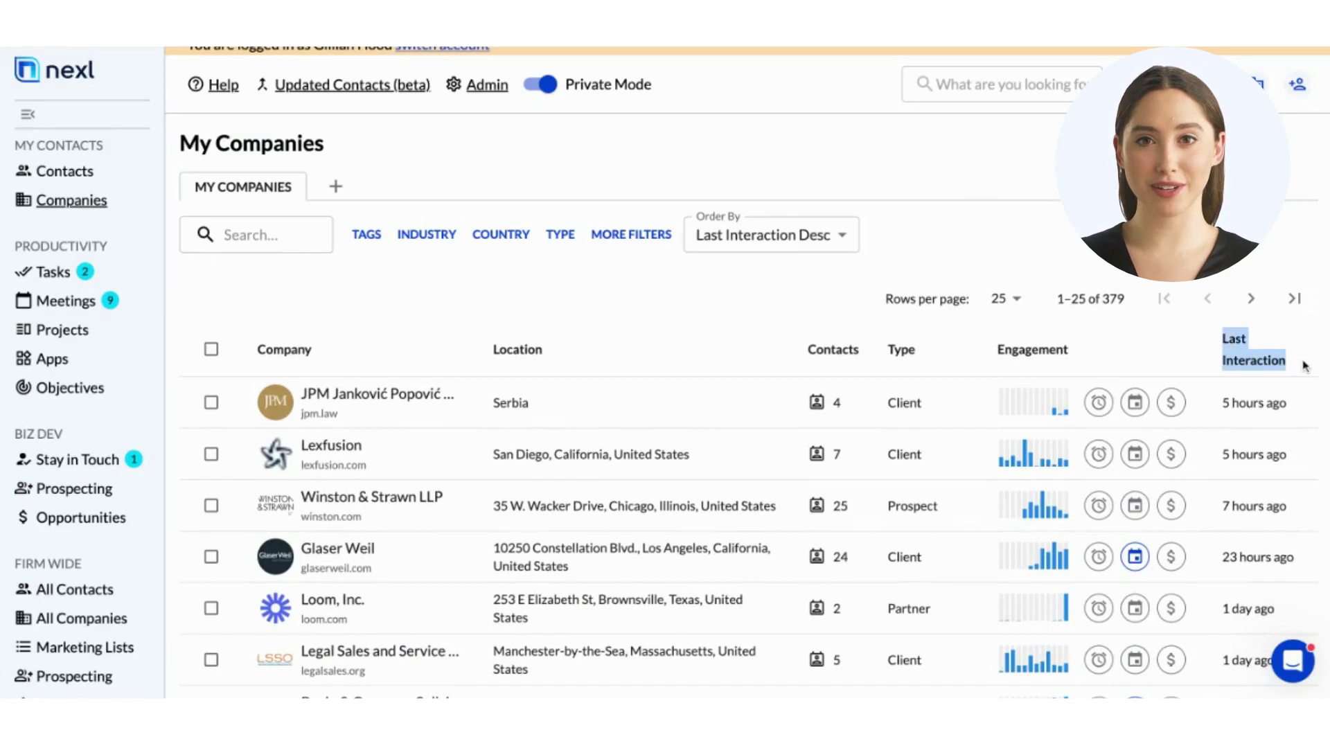
pyautogui.click(1305, 366)
pyautogui.moveTo(1305, 366); pyautogui.dragTo(1001, 297)
# Look over the Order By sort choices without changing them, then open the Filters side panel
pyautogui.click(894, 234)
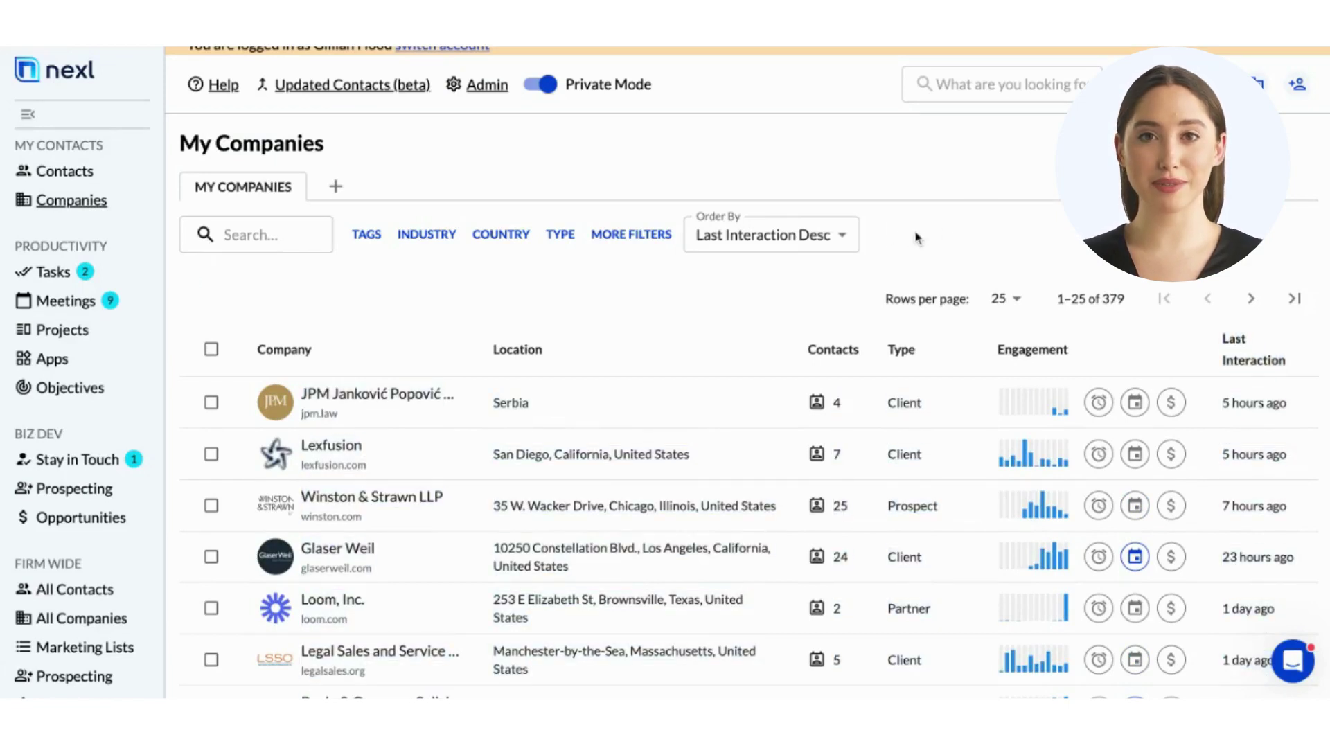
pyautogui.click(833, 238)
pyautogui.click(838, 235)
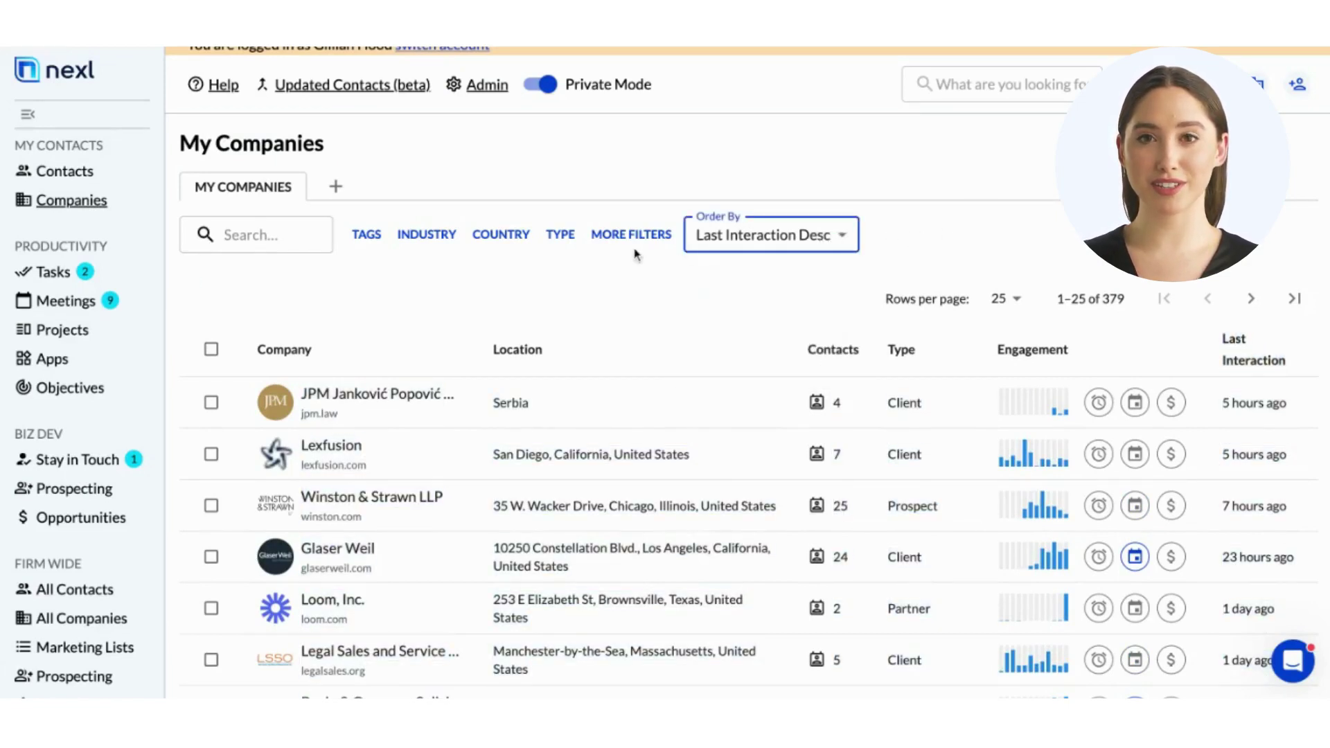
pyautogui.click(591, 237)
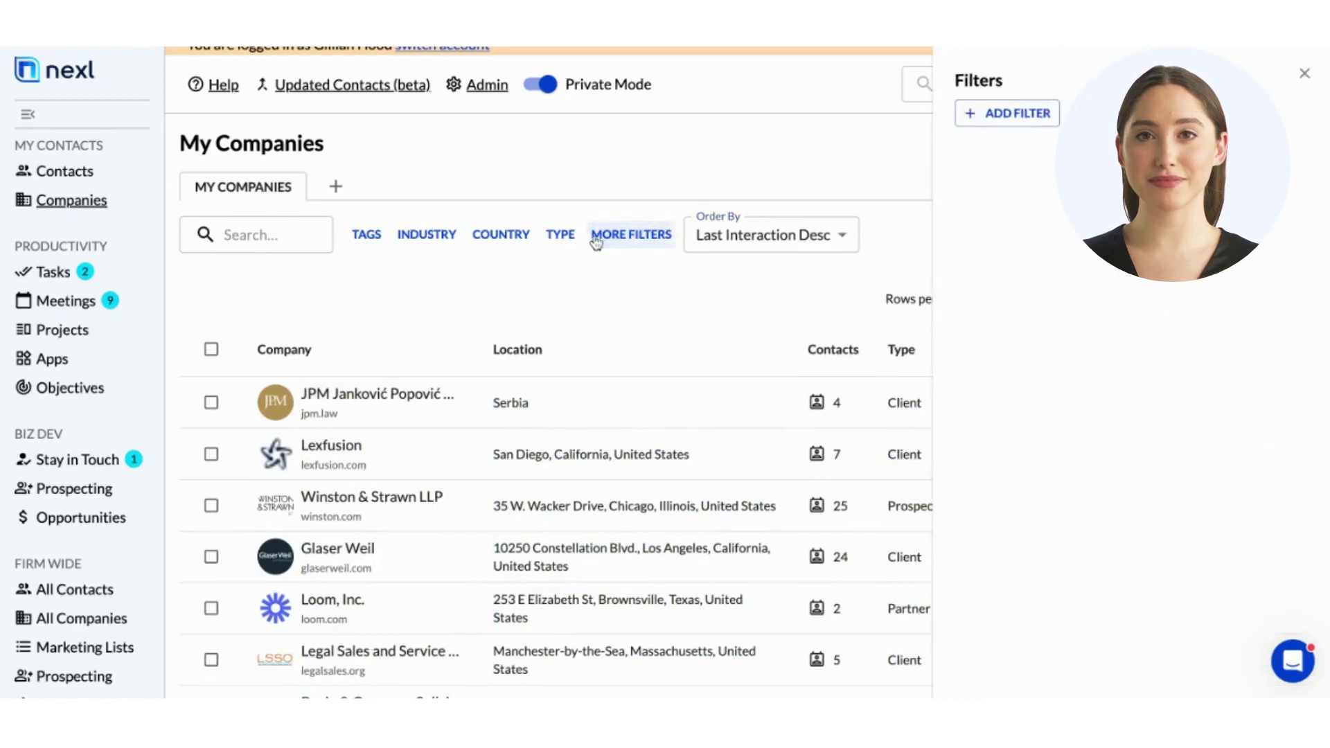
# Close the Filters panel and highlight the Serbia location and the Type column in the table
pyautogui.click(1303, 72)
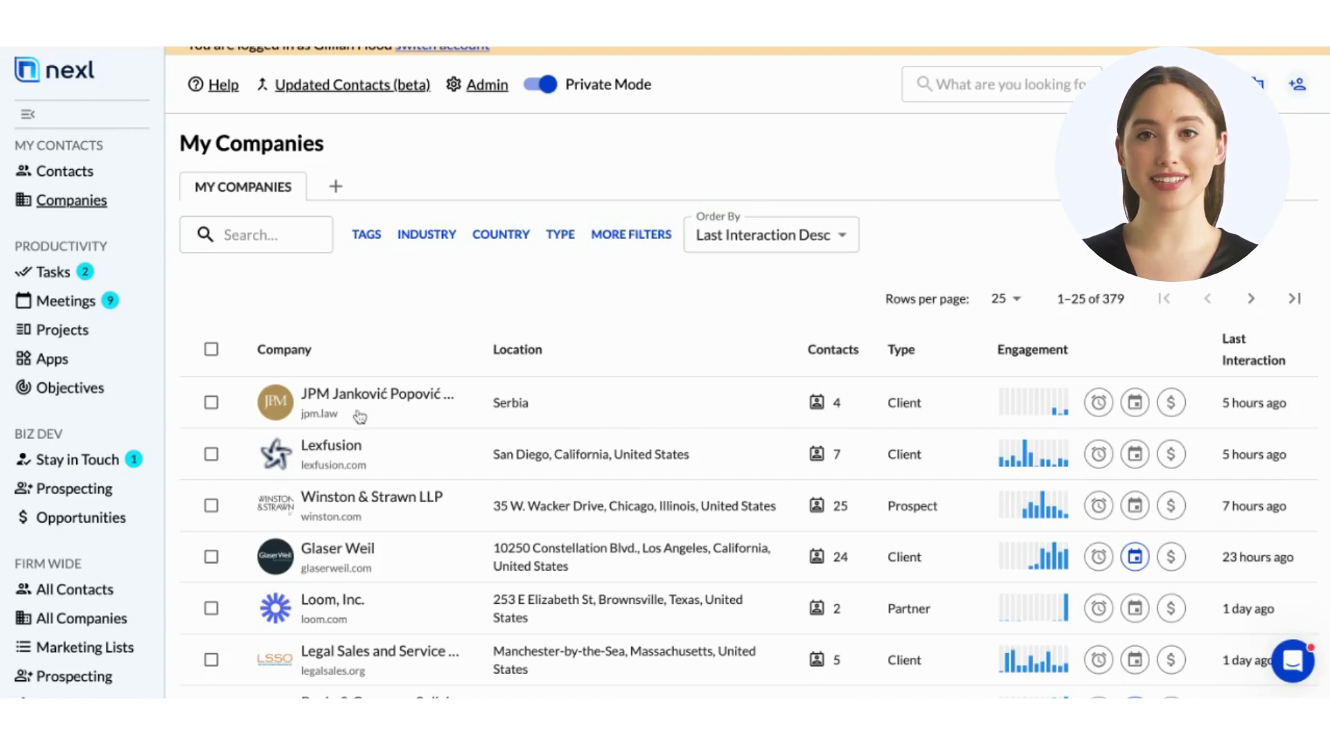
pyautogui.doubleClick(509, 402)
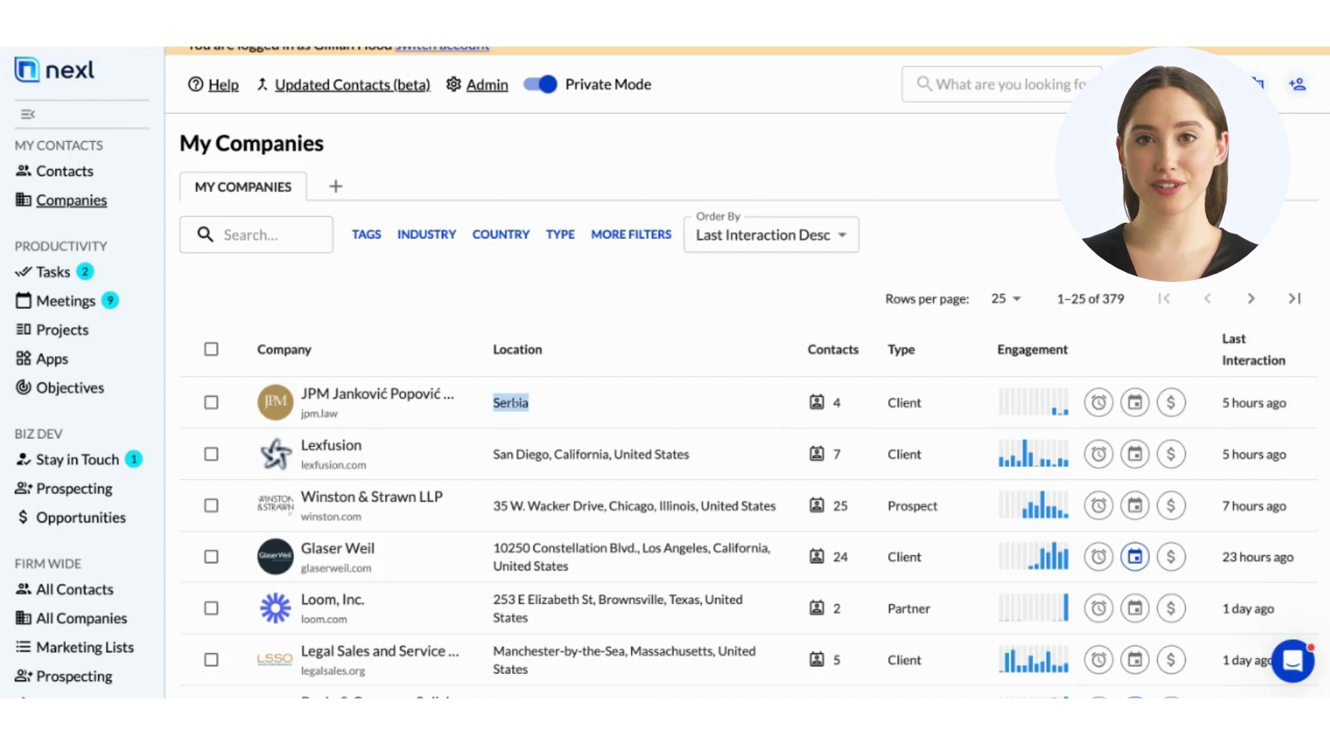
pyautogui.click(662, 408)
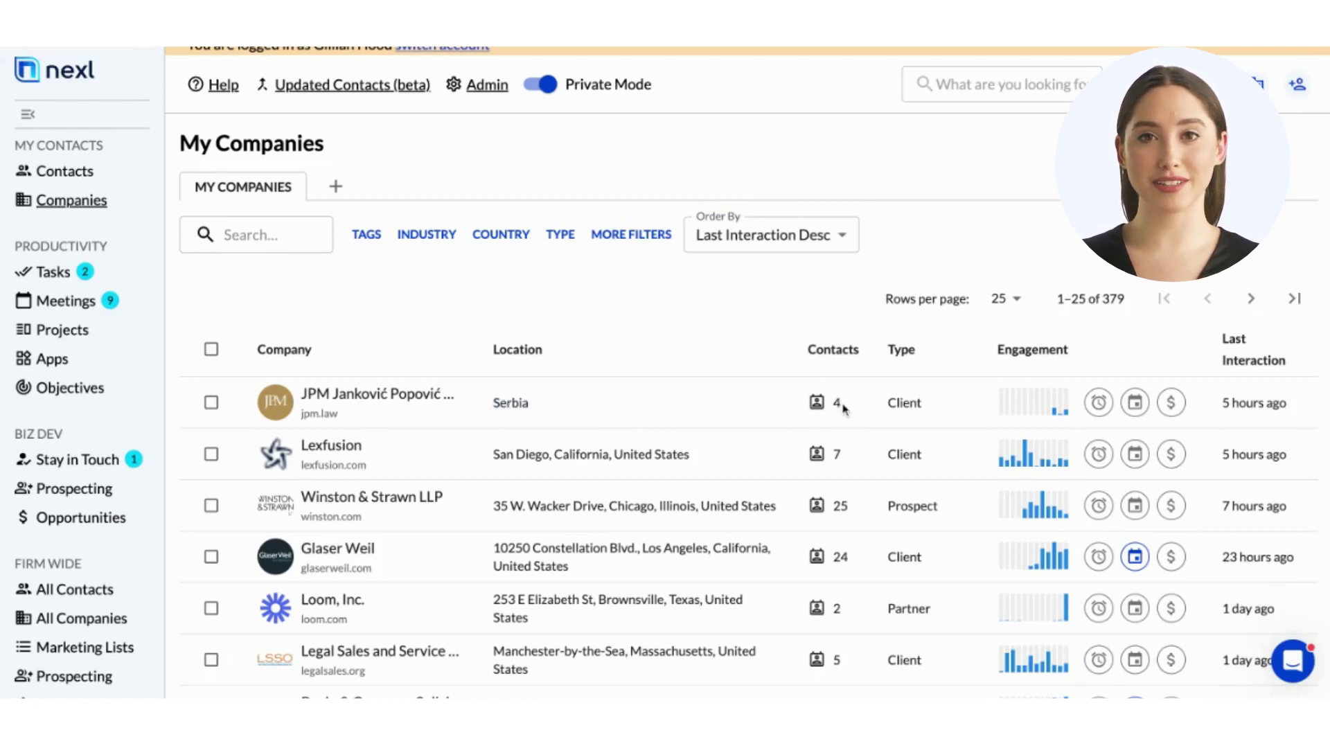
pyautogui.moveTo(926, 353); pyautogui.dragTo(888, 350)
pyautogui.click(926, 354)
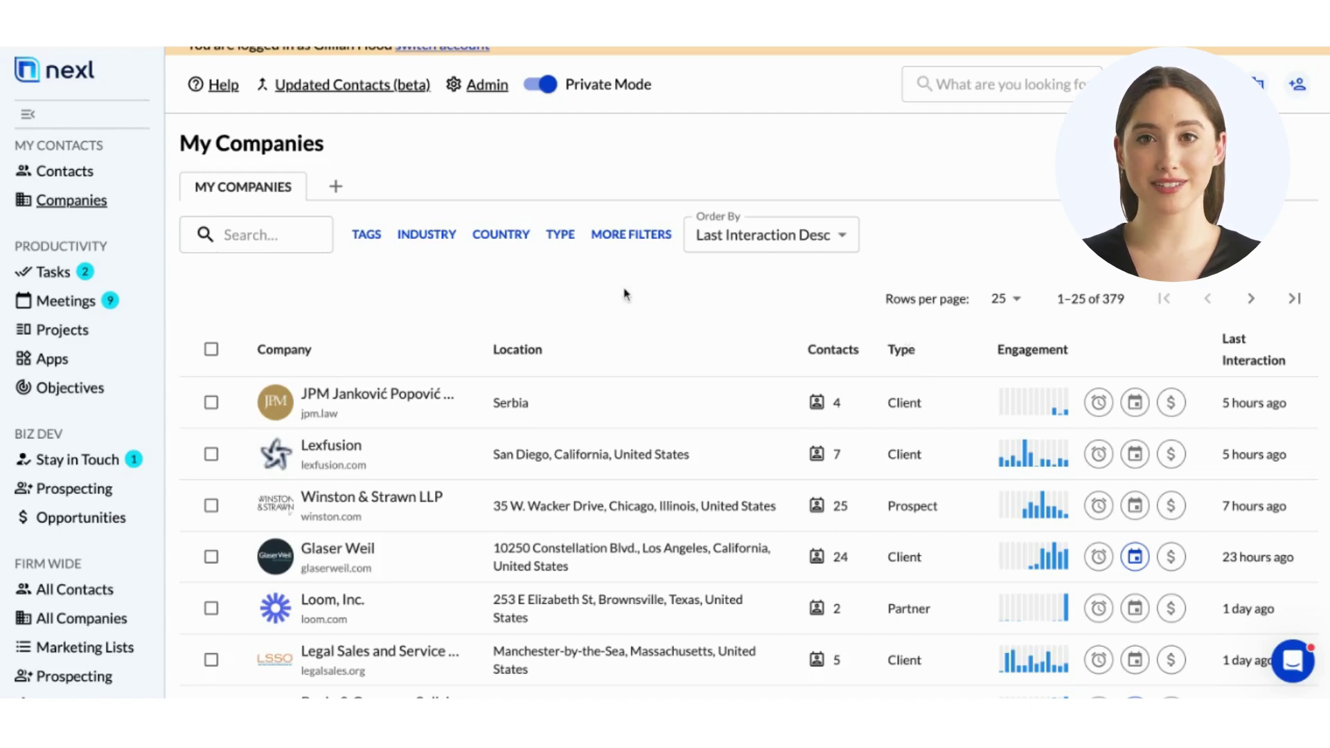
# Browse the Company Type filter options without selecting any
pyautogui.click(556, 236)
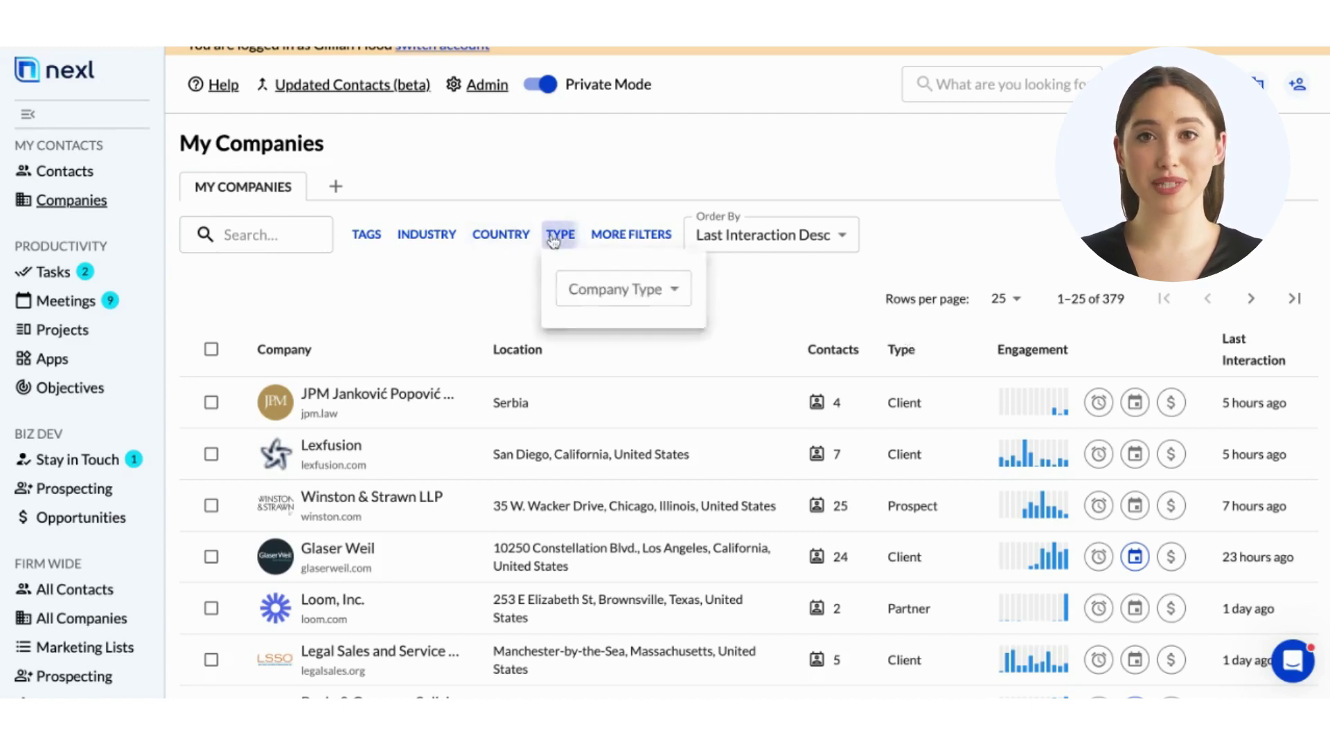
pyautogui.click(676, 289)
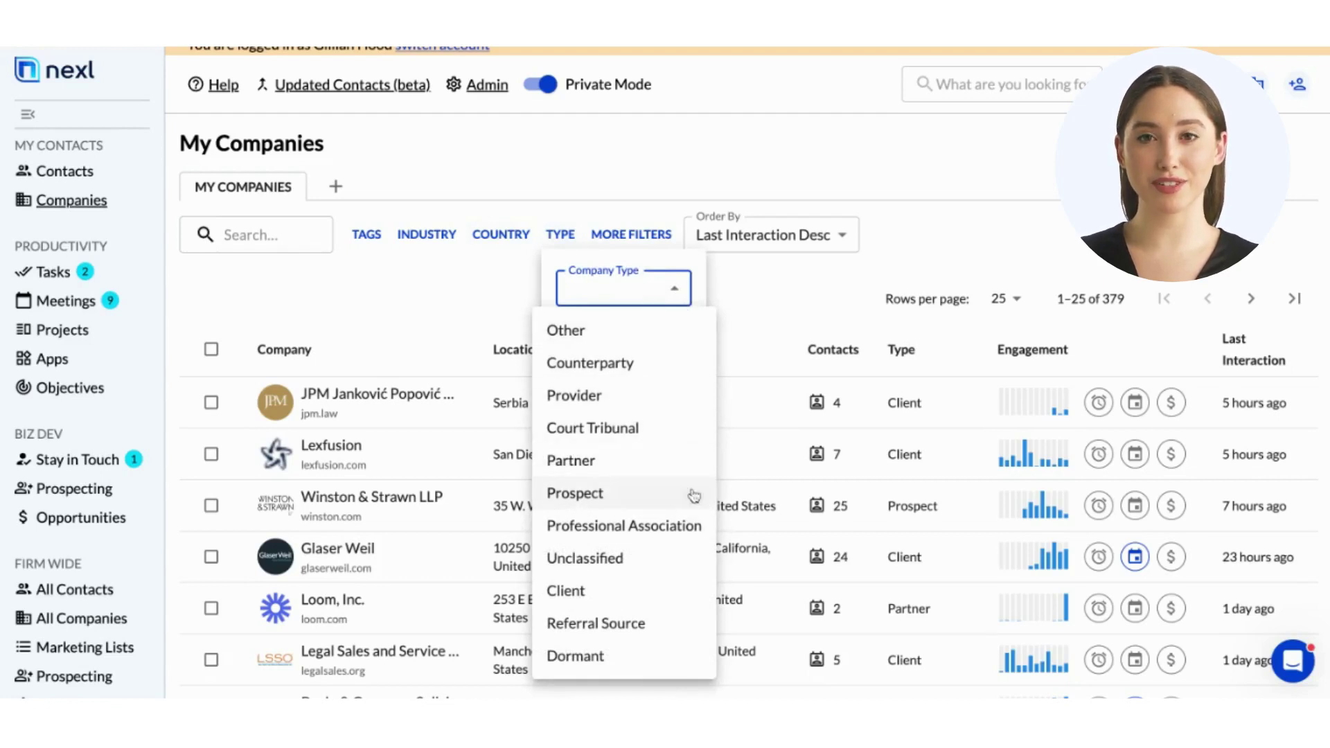
pyautogui.click(853, 296)
pyautogui.click(944, 270)
# Highlight the Engagement and Last Interaction columns in the company table
pyautogui.doubleClick(1043, 352)
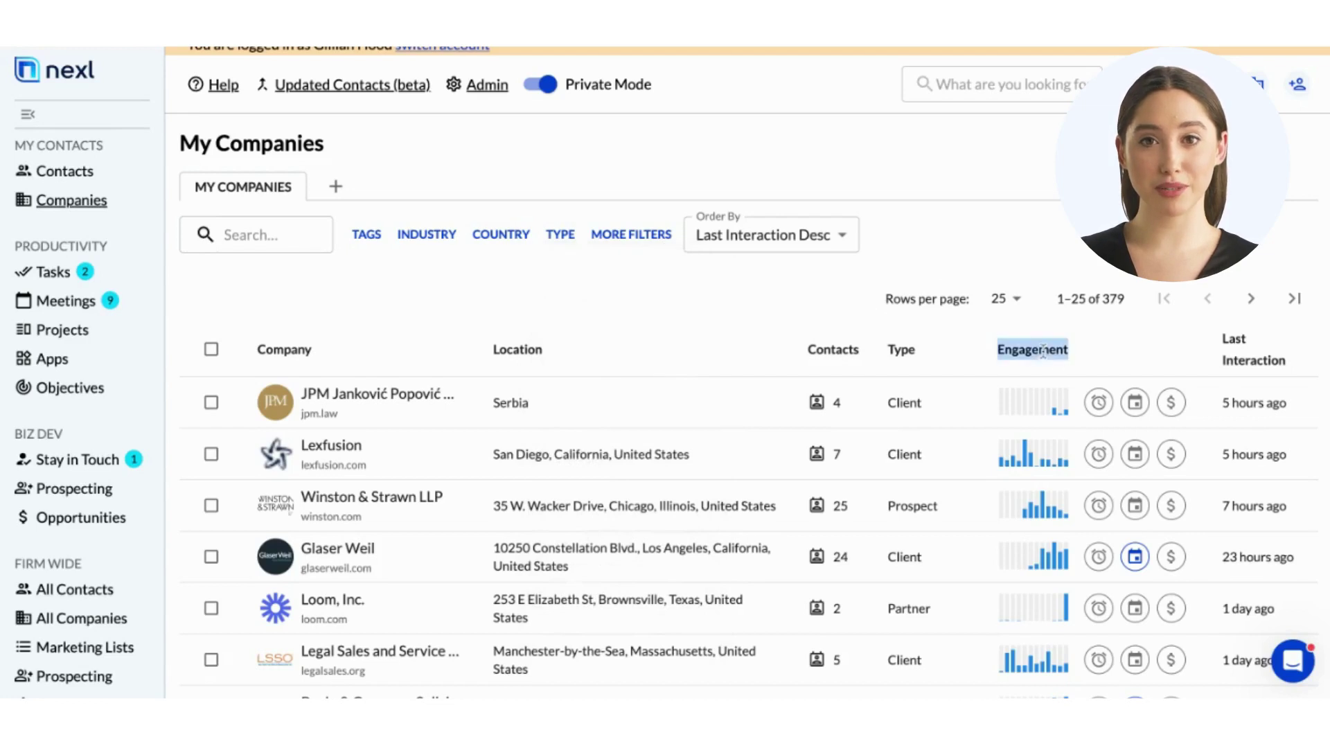
pyautogui.click(1107, 352)
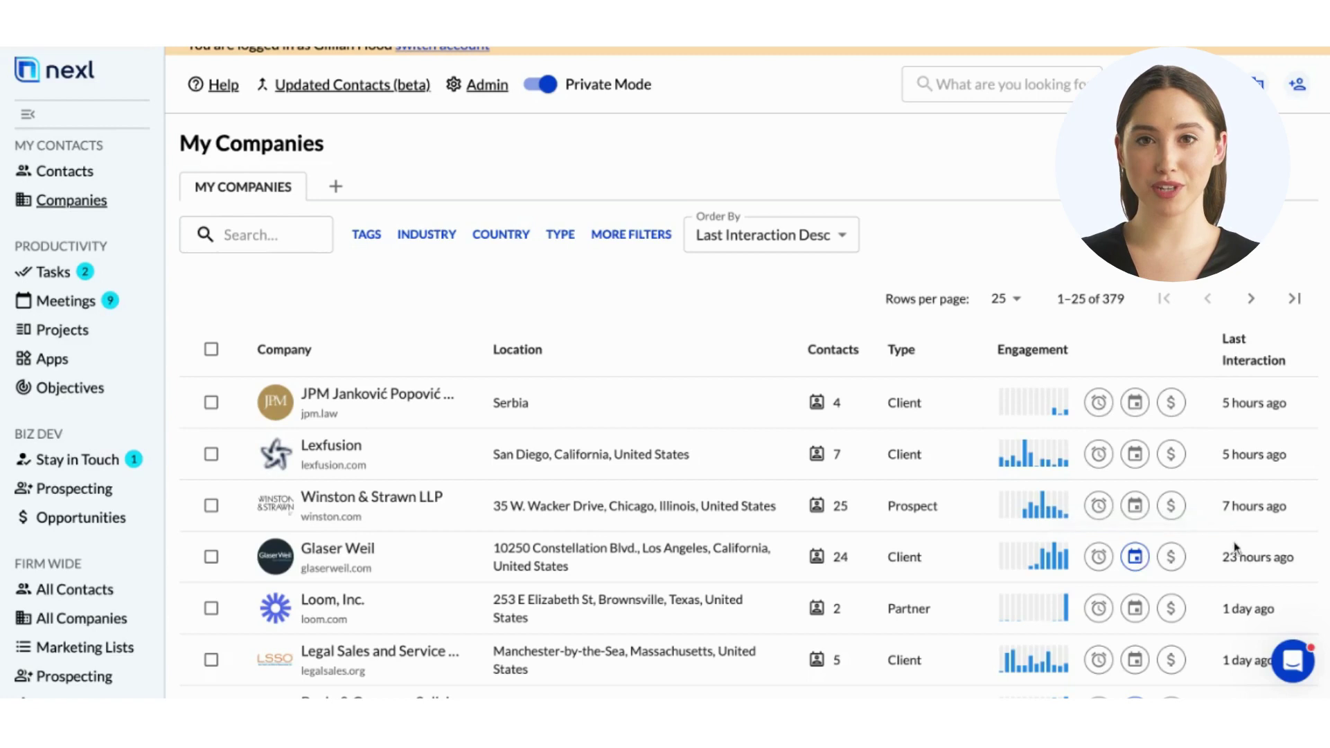
pyautogui.tripleClick(1286, 357)
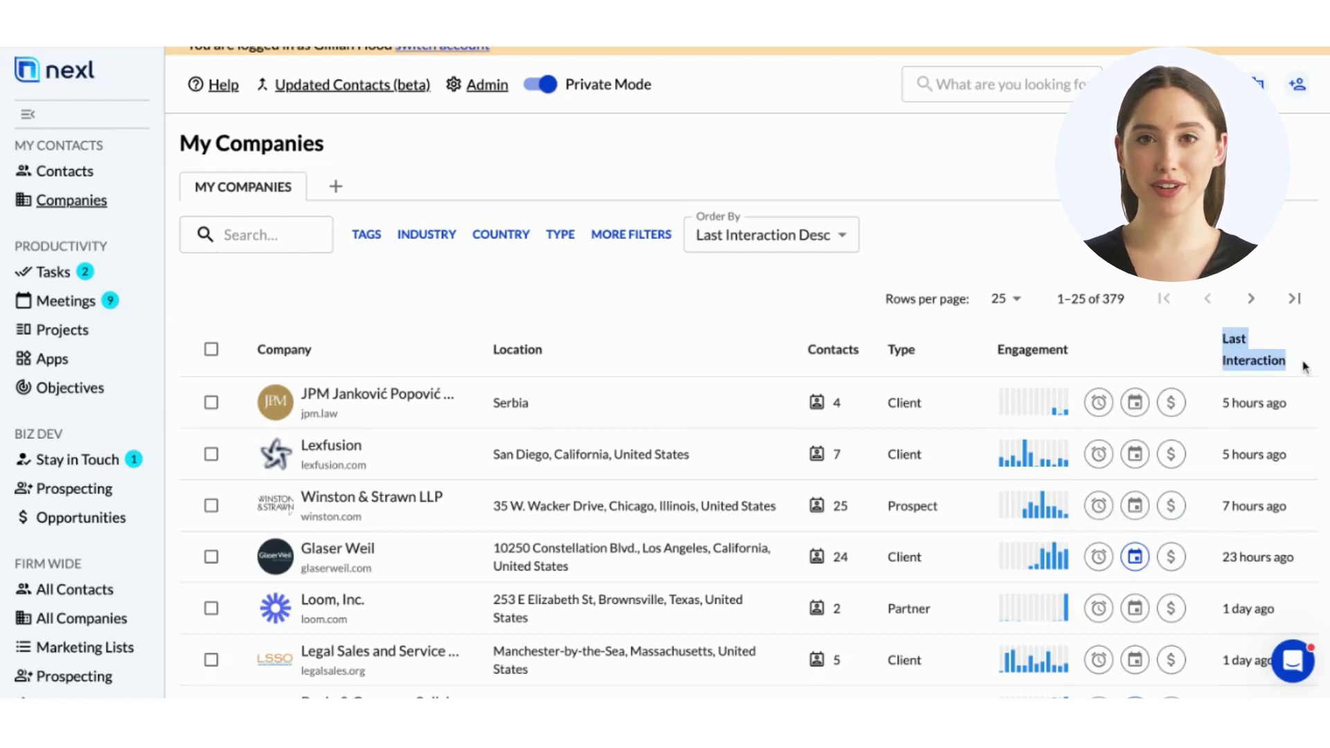
pyautogui.click(1305, 367)
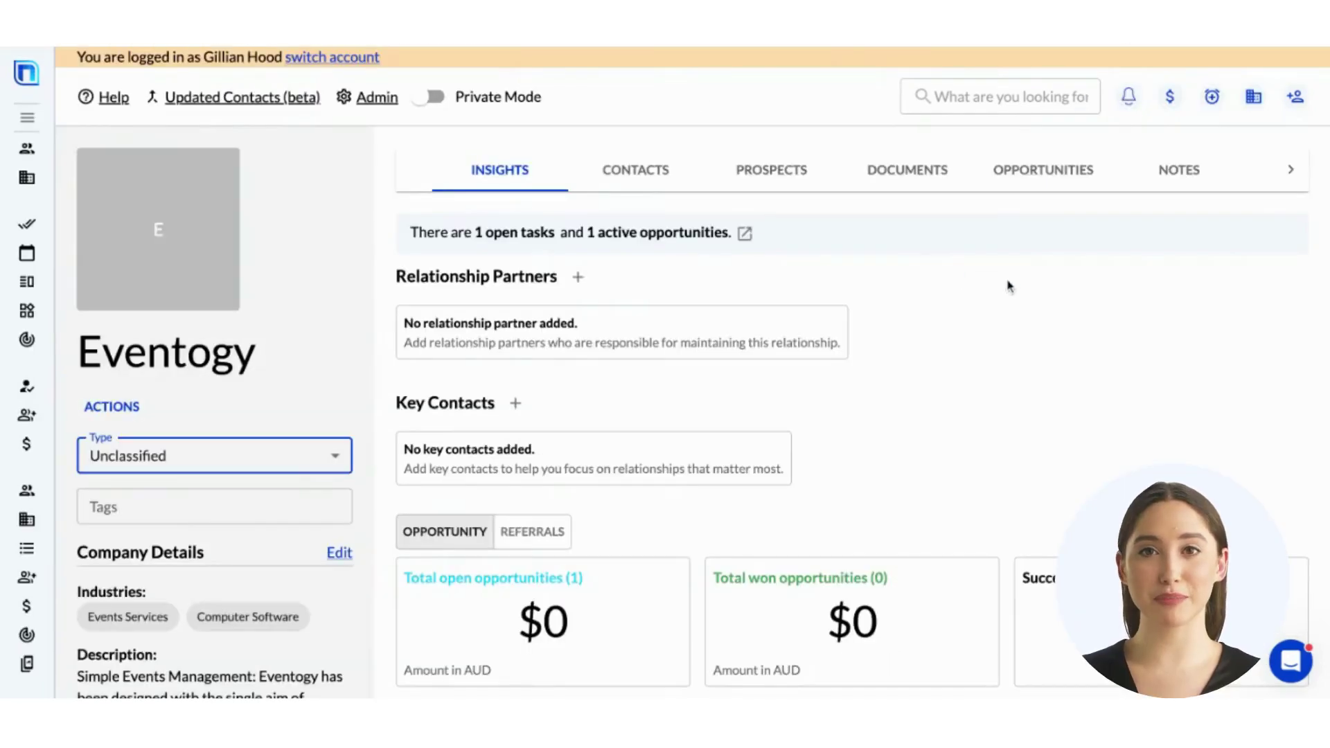
pyautogui.scroll(-3, 1009, 286)
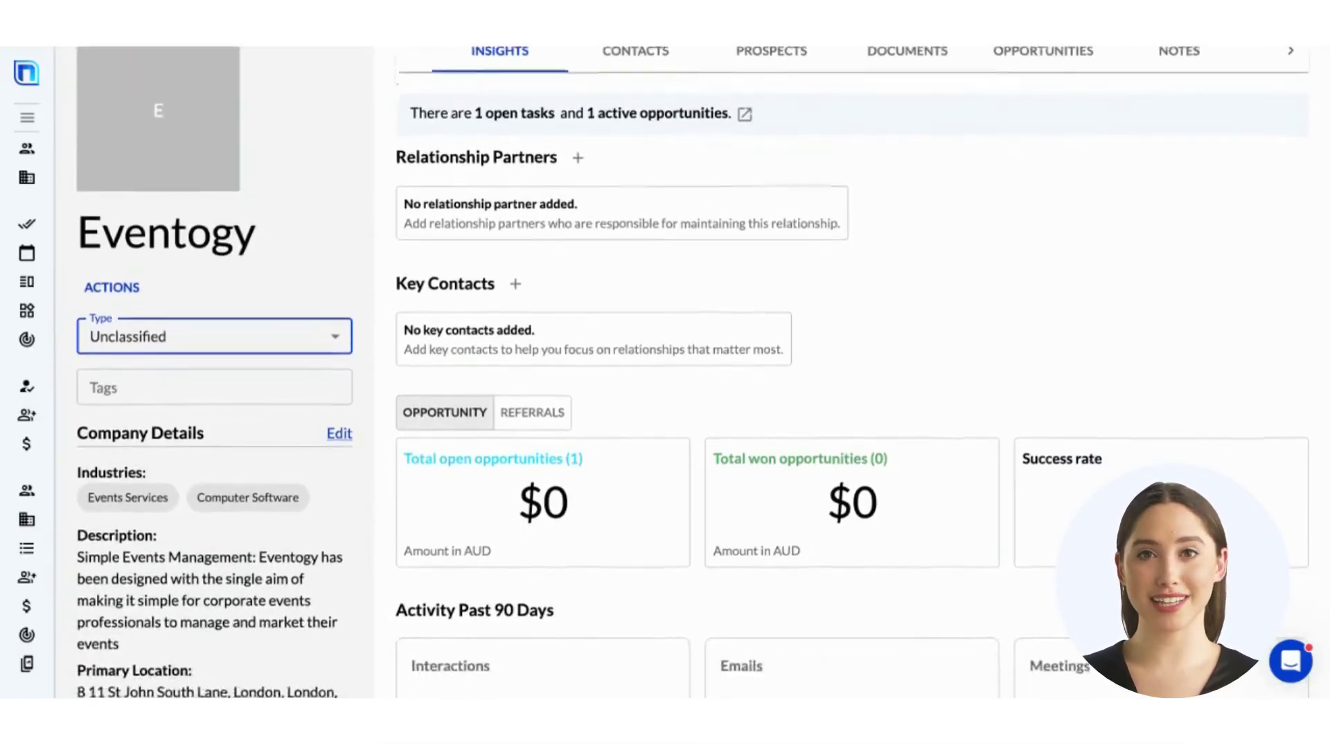
pyautogui.scroll(-3, 692, 373)
pyautogui.scroll(5, 692, 372)
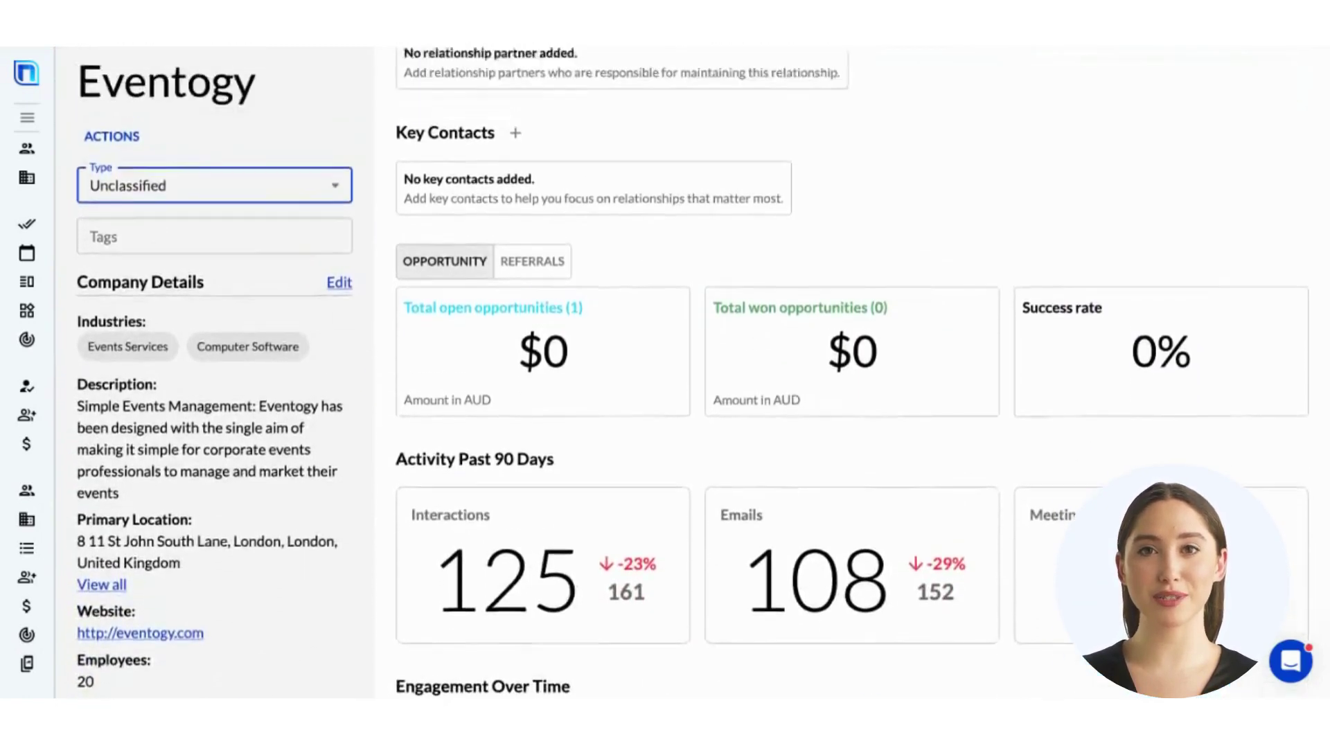
pyautogui.scroll(-1, 692, 373)
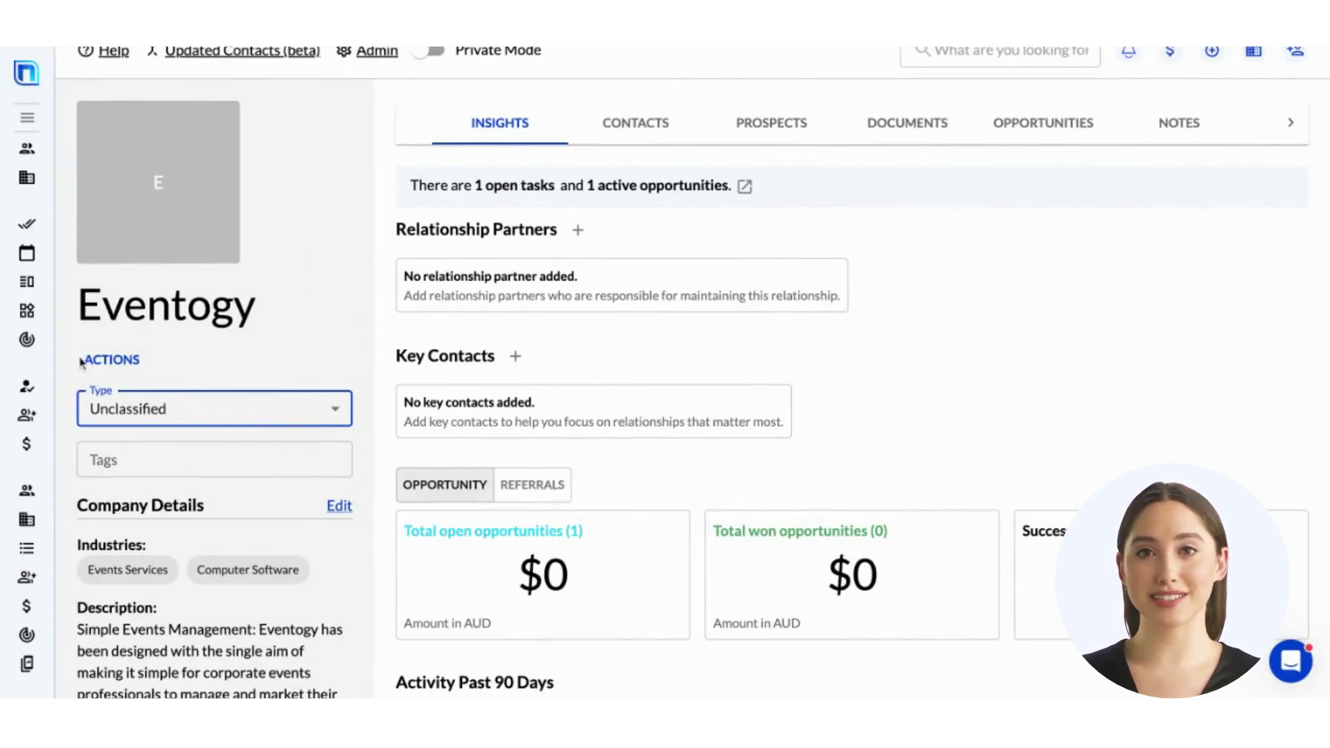
pyautogui.scroll(-5, 242, 241)
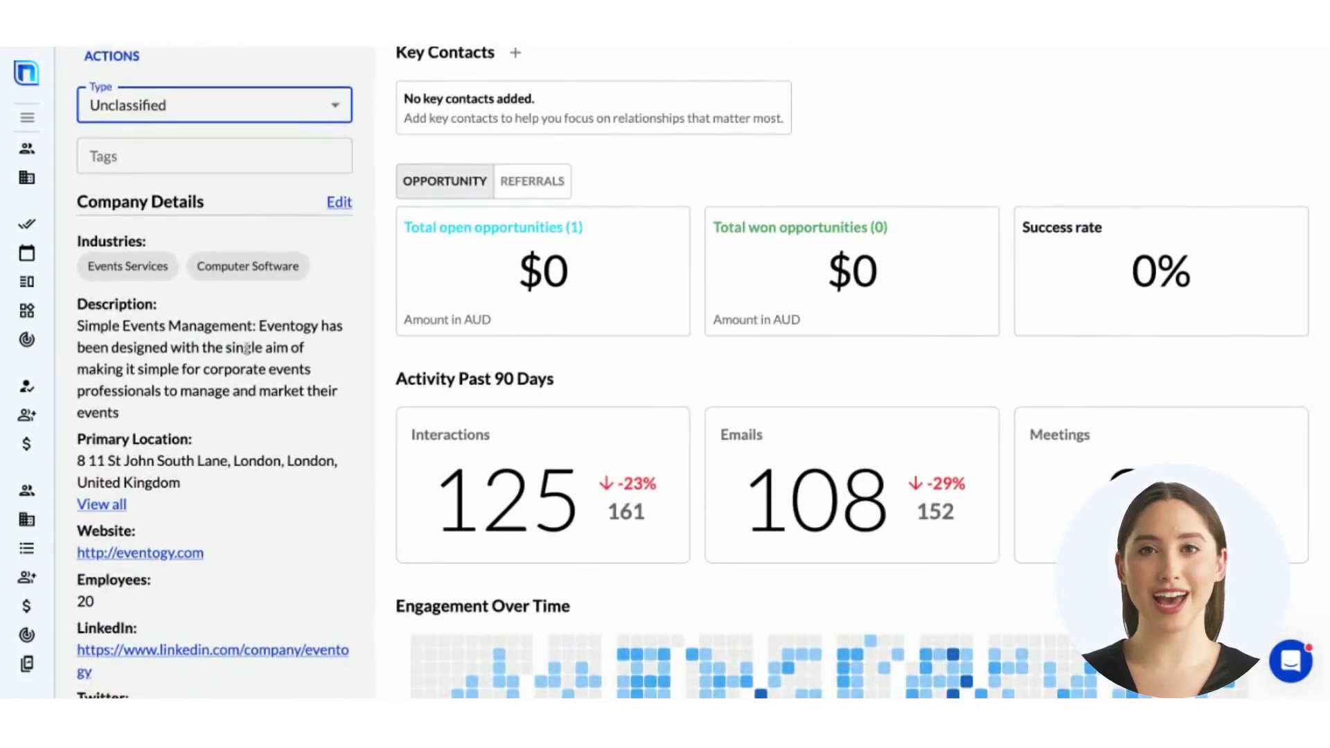
pyautogui.scroll(-3, 246, 349)
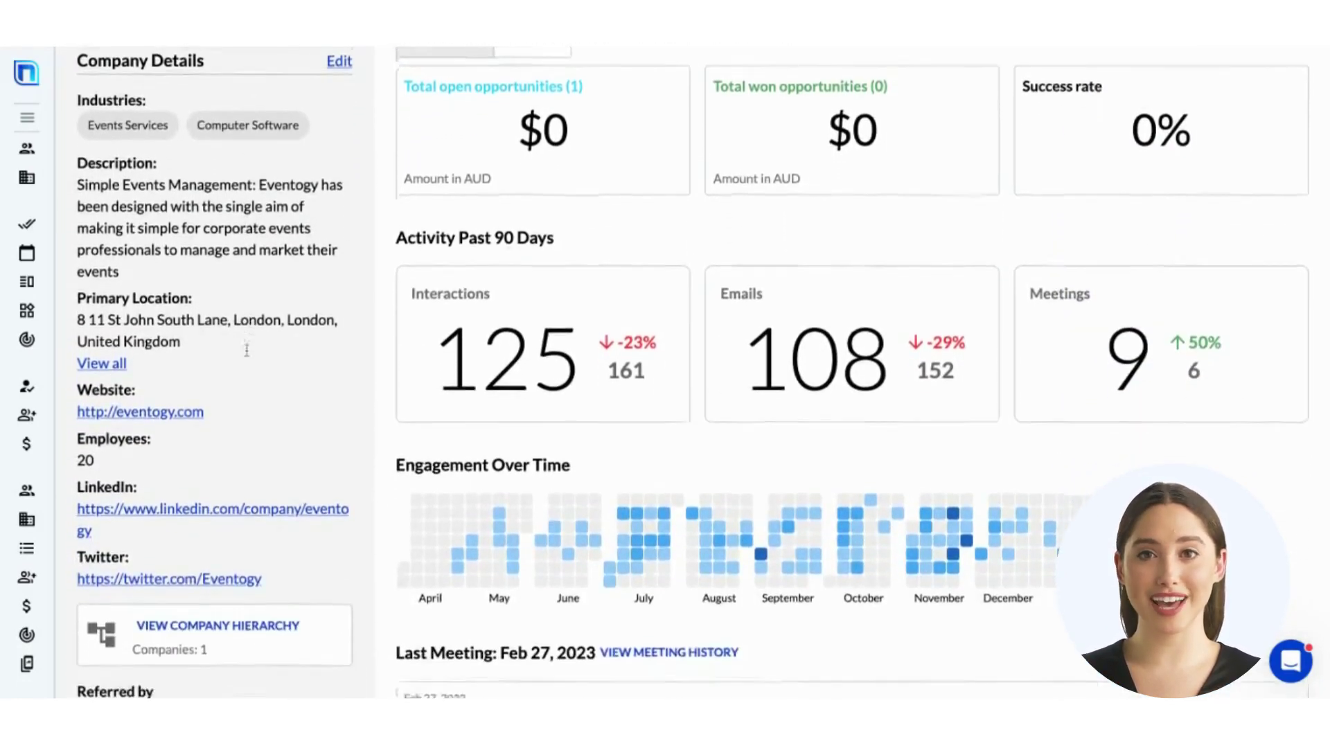
pyautogui.scroll(-2, 692, 373)
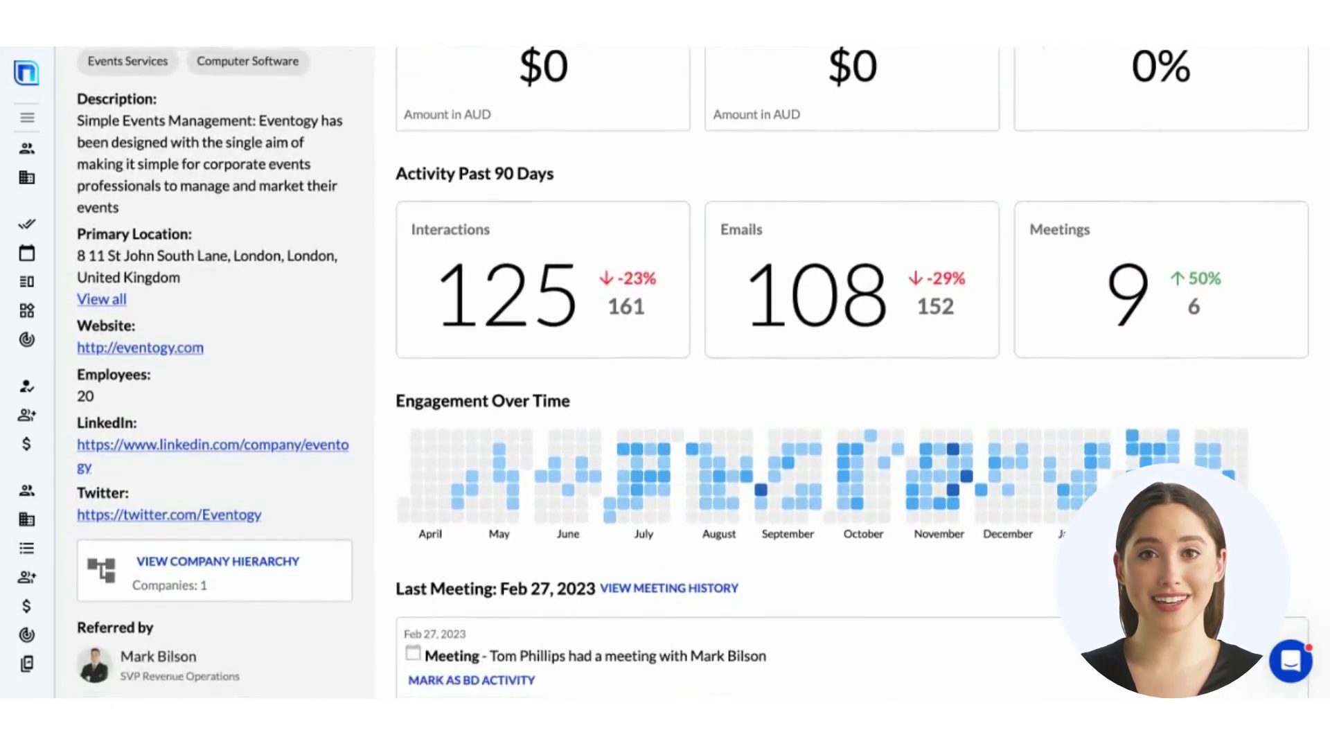
pyautogui.scroll(8, 692, 372)
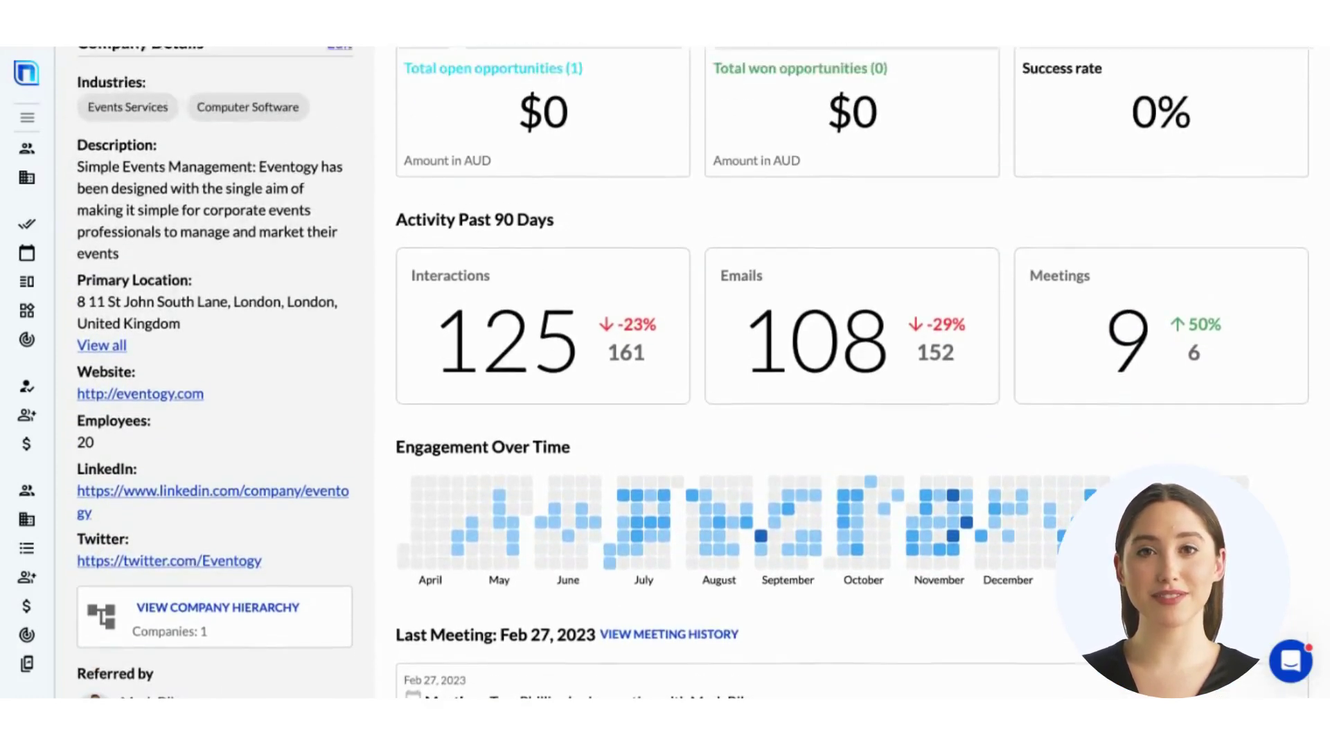
pyautogui.scroll(1, 692, 373)
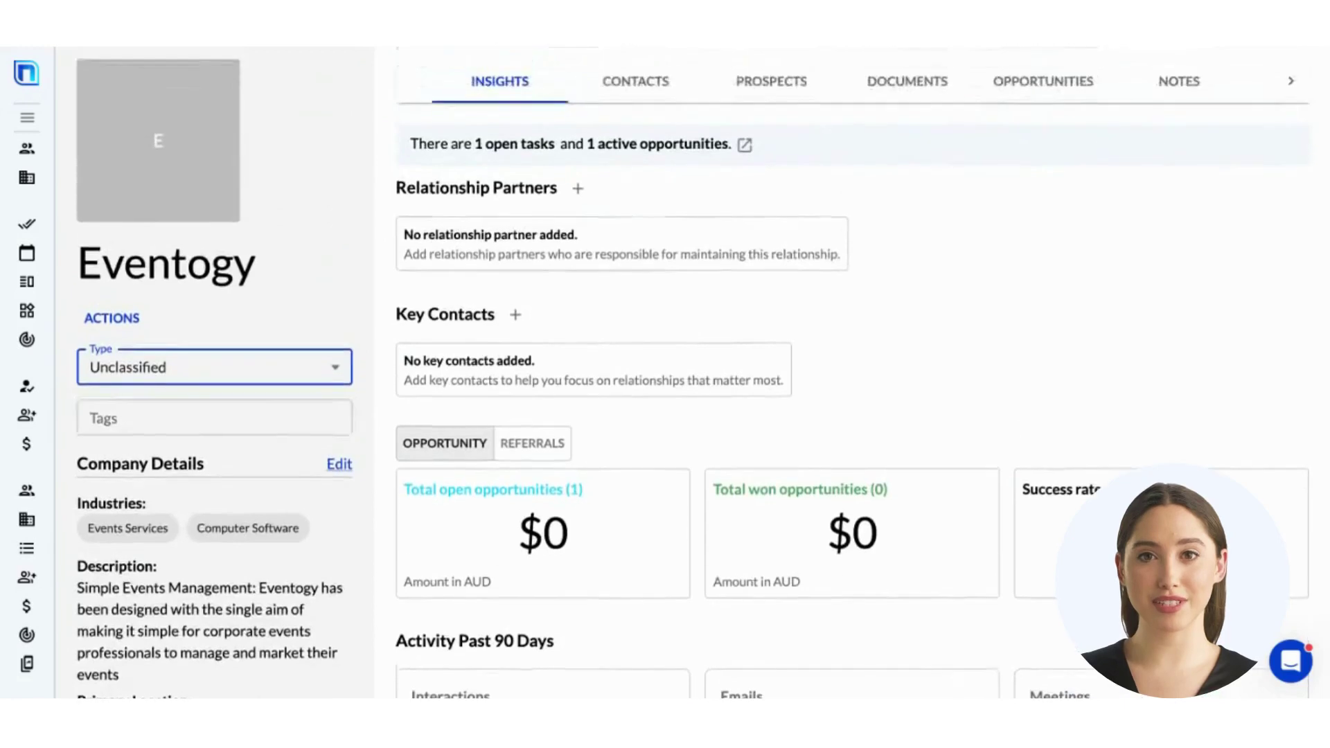
# Choose Partner in Eventogy's Type dropdown and add the tag 'Series A'
pyautogui.click(304, 369)
pyautogui.click(273, 471)
pyautogui.click(213, 414)
pyautogui.write('Series')
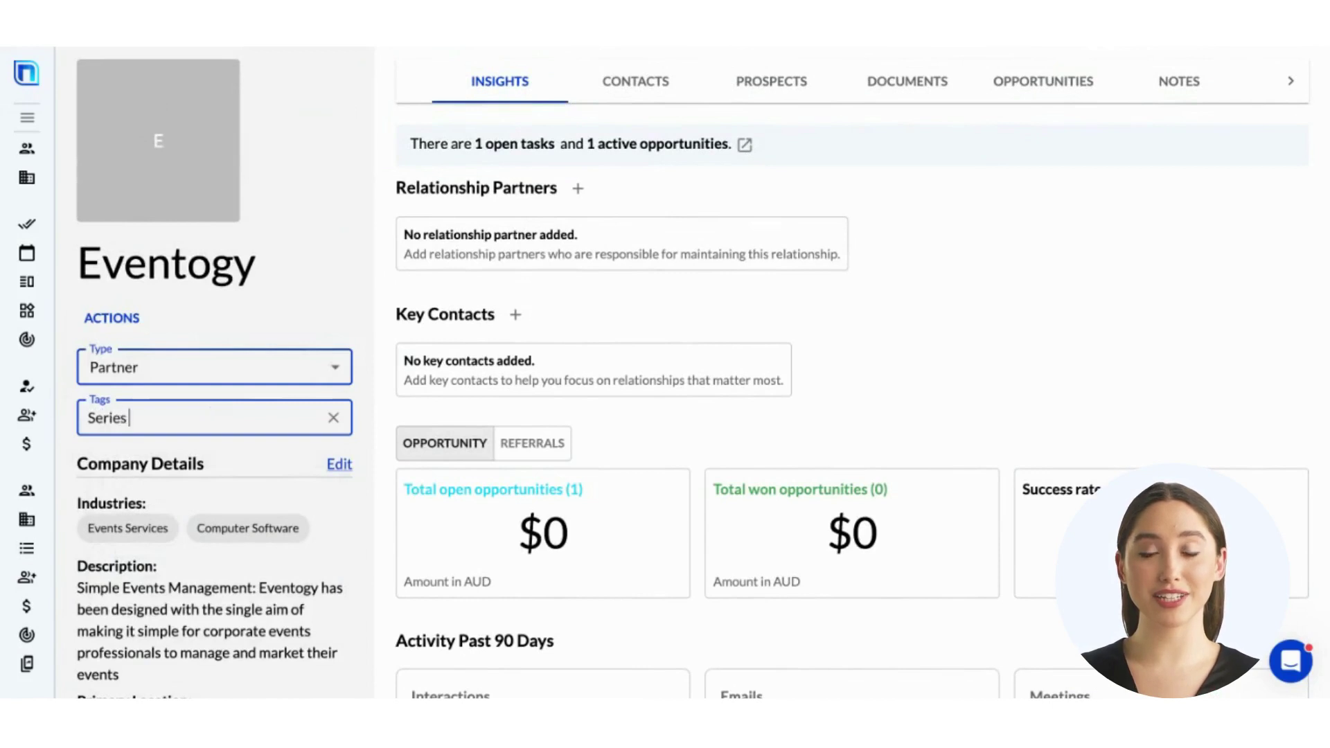
pyautogui.write(' A')
pyautogui.press('Return')
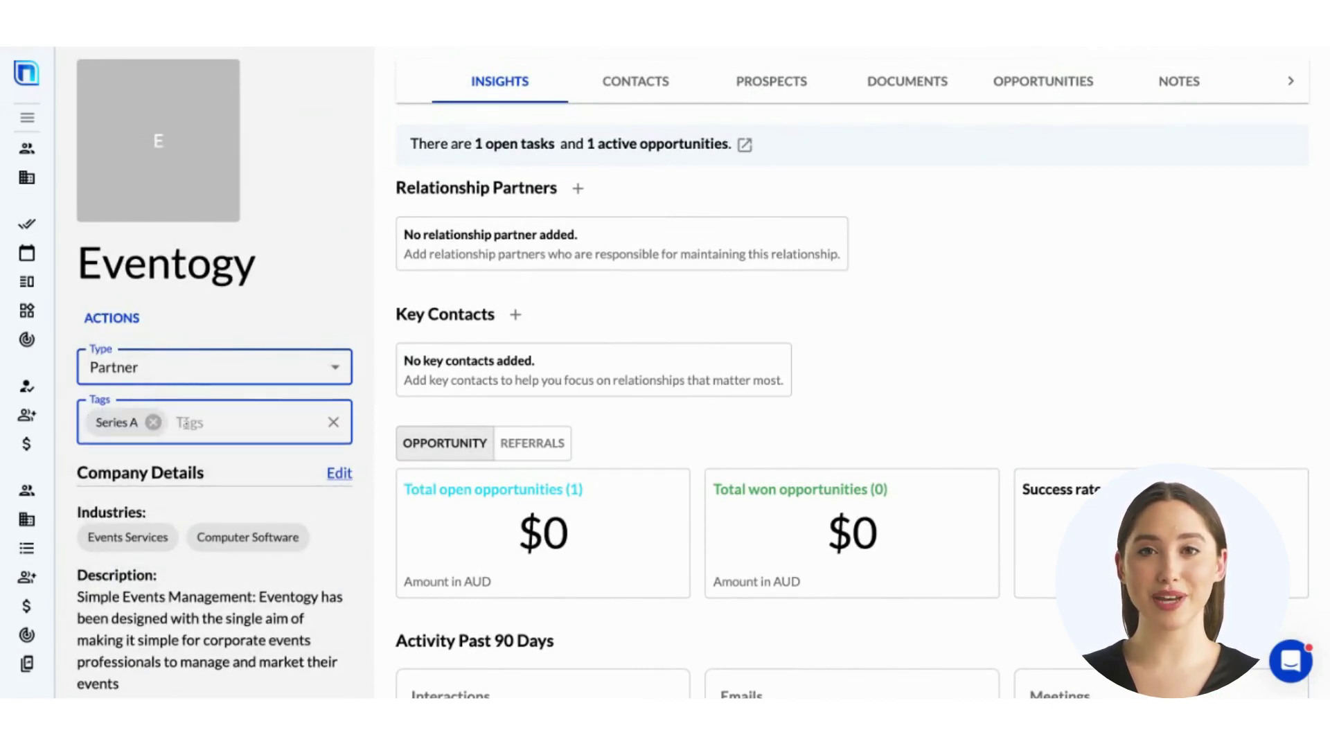
pyautogui.scroll(2, 529, 183)
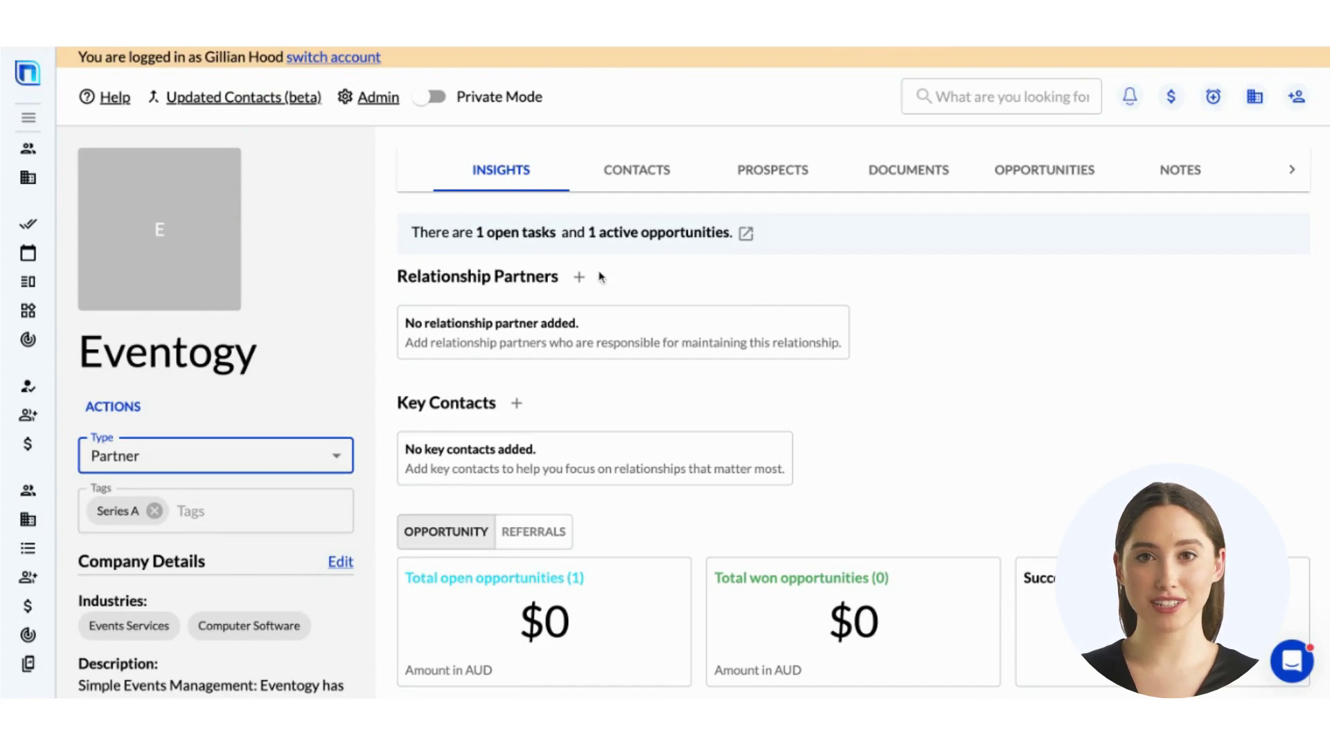
# Add the matching firm employee, searched by first name, as Eventogy's relationship partner
pyautogui.click(581, 278)
pyautogui.click(611, 369)
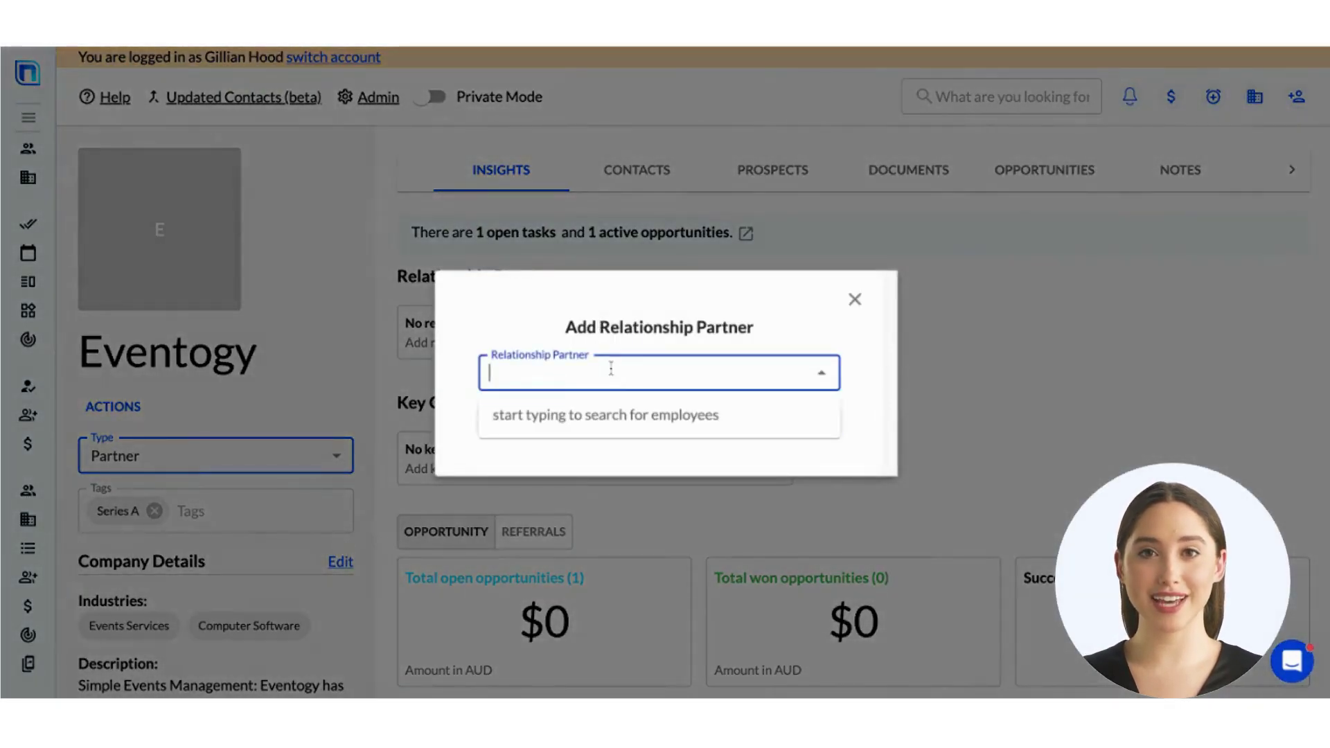
pyautogui.write('Ian')
pyautogui.click(613, 416)
pyautogui.click(616, 419)
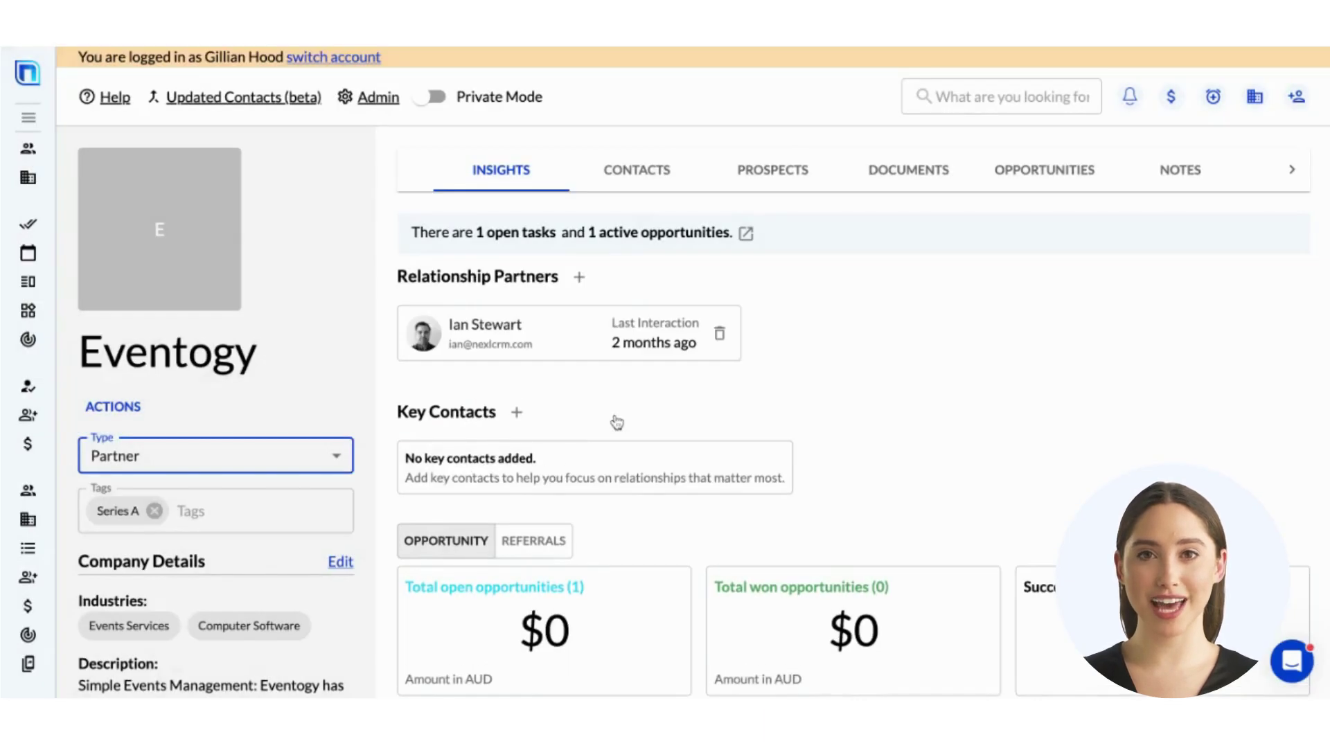
# Add Eventogy's Commercial Director as a key contact, found by searching their first name
pyautogui.click(517, 413)
pyautogui.click(562, 378)
pyautogui.write('Tom')
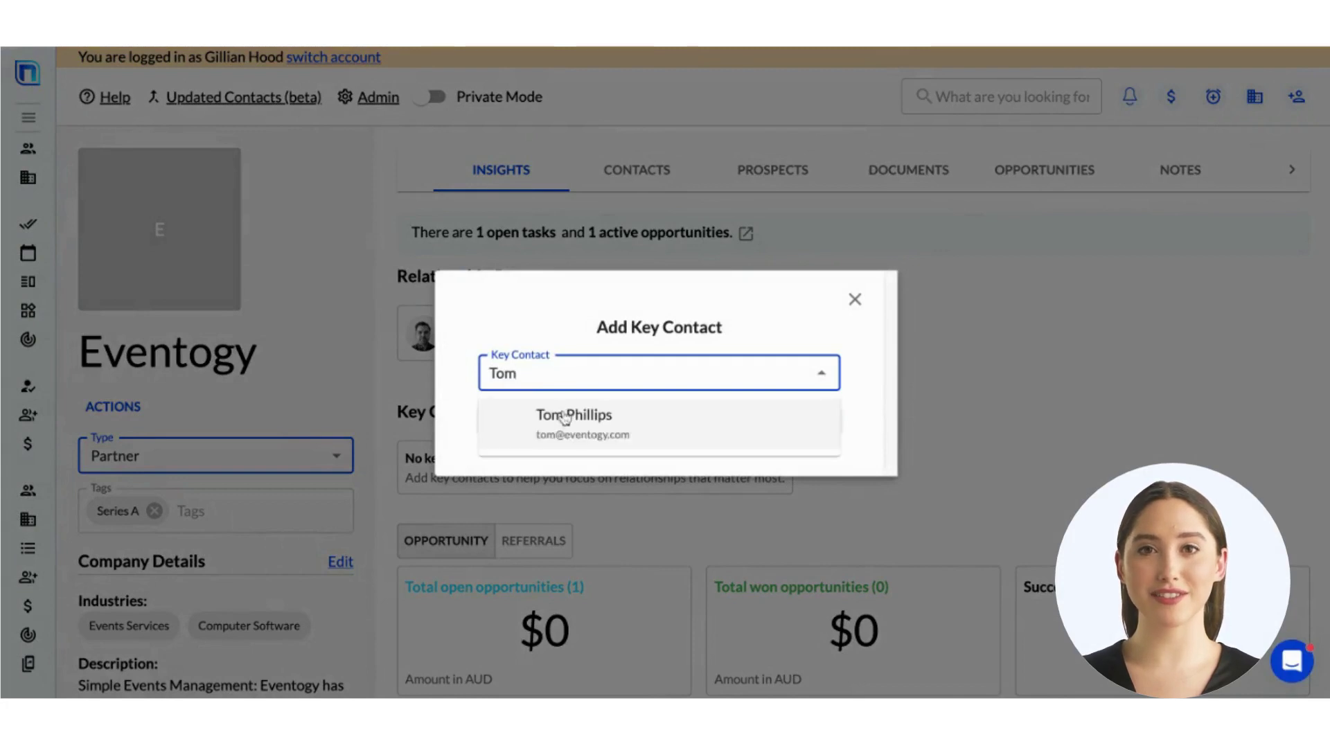
pyautogui.click(565, 415)
pyautogui.click(644, 419)
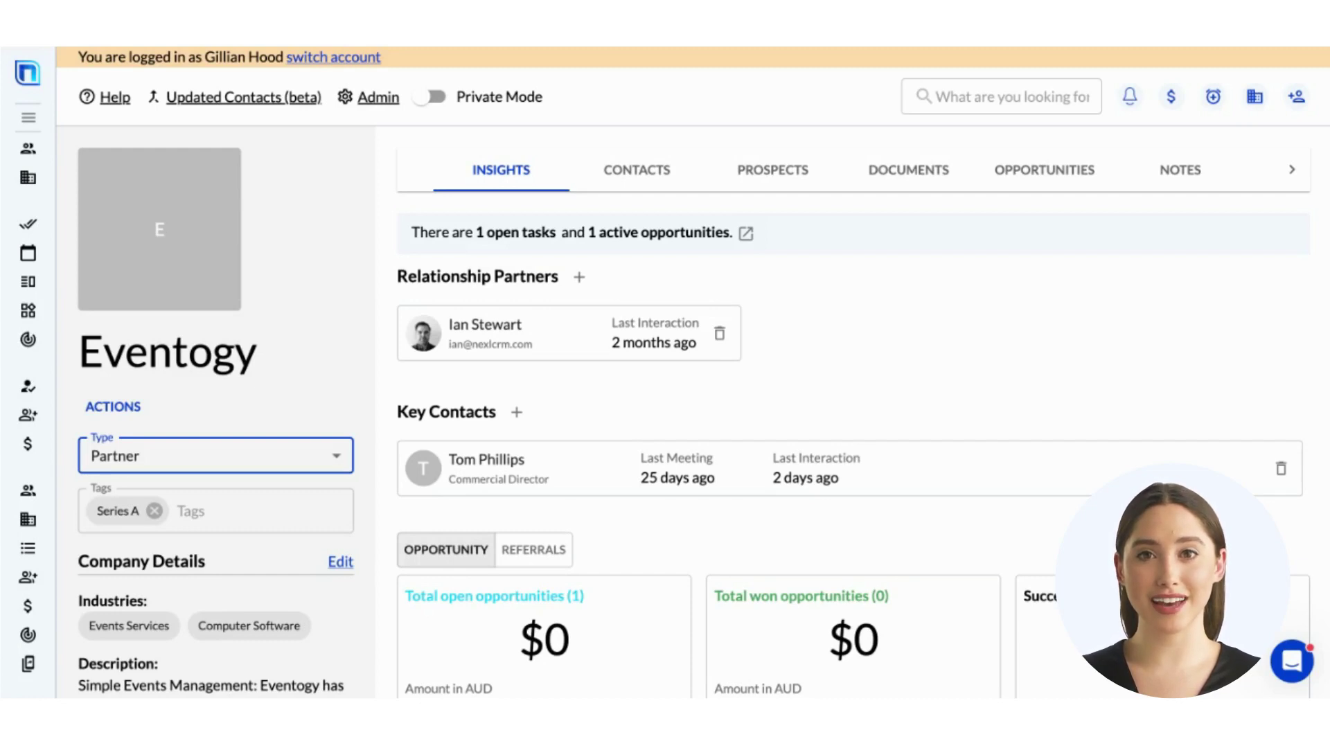
pyautogui.scroll(-4, 693, 374)
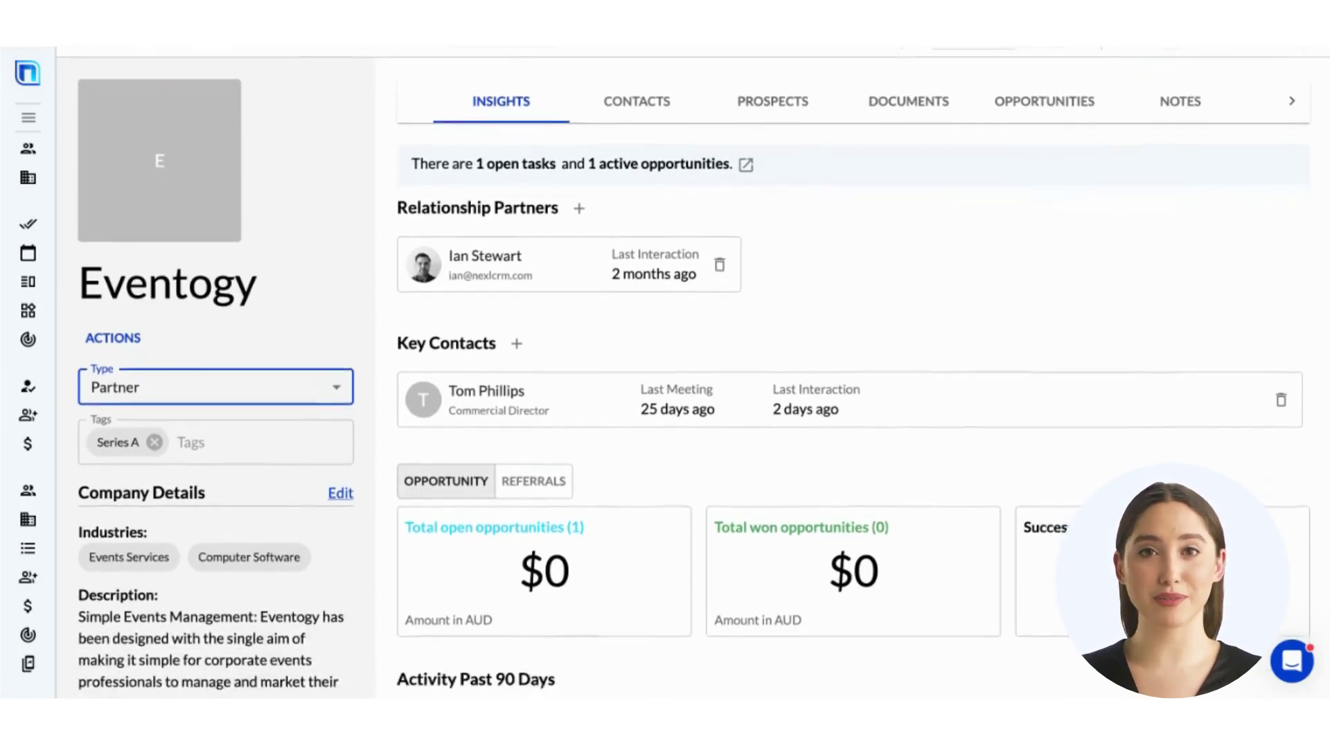
pyautogui.scroll(-3, 693, 374)
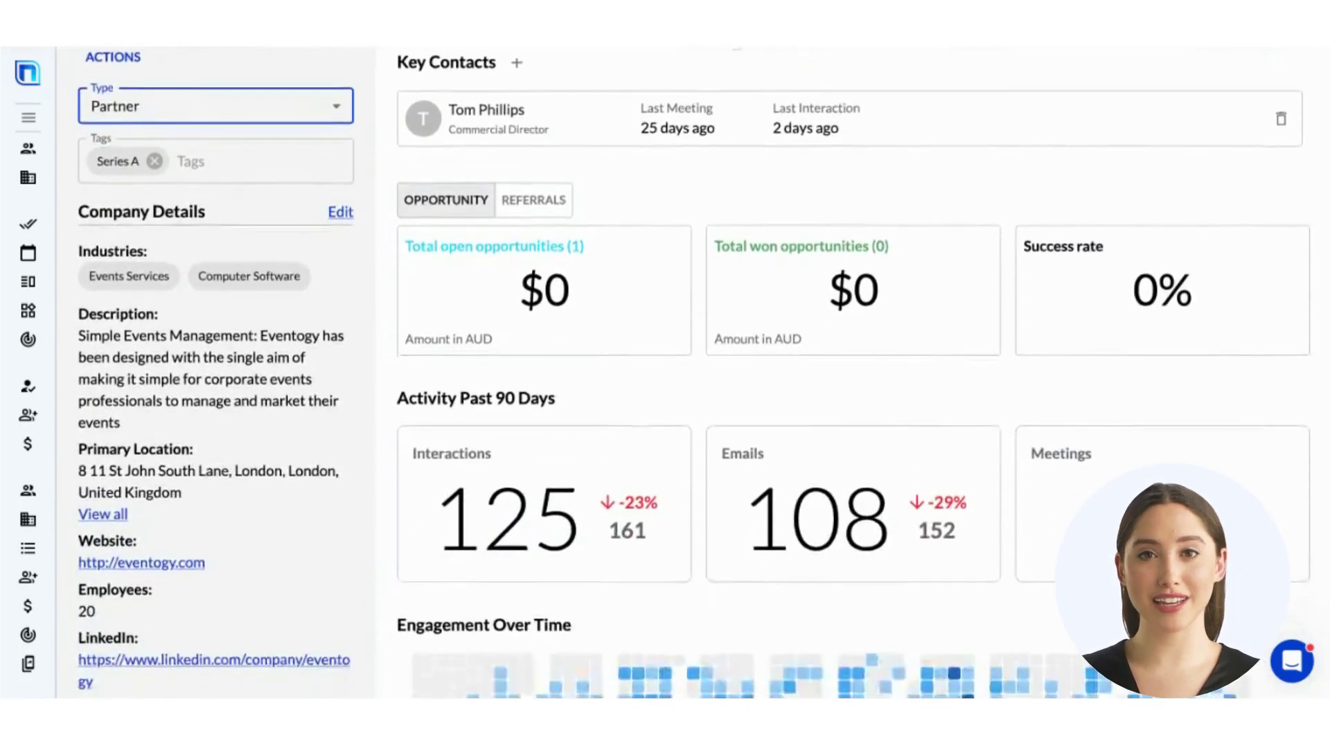
pyautogui.scroll(-1, 693, 374)
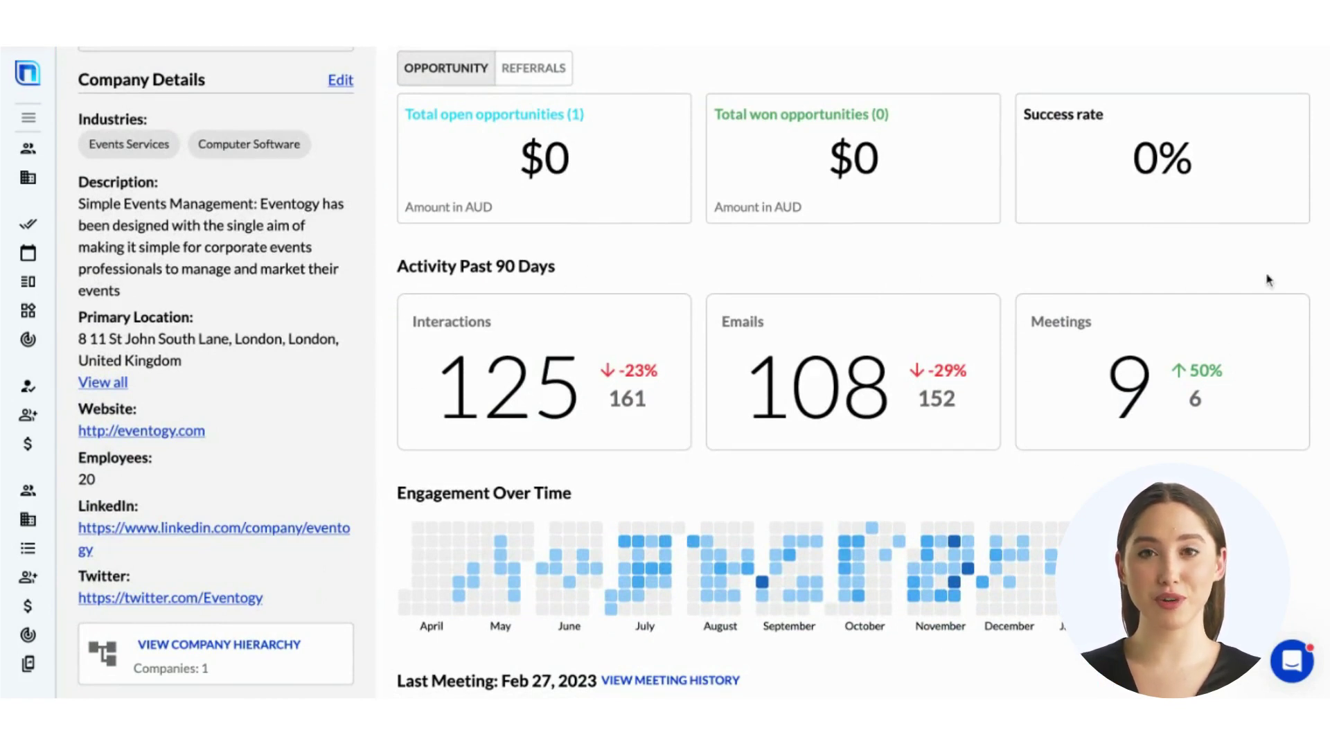
pyautogui.scroll(-3, 1269, 280)
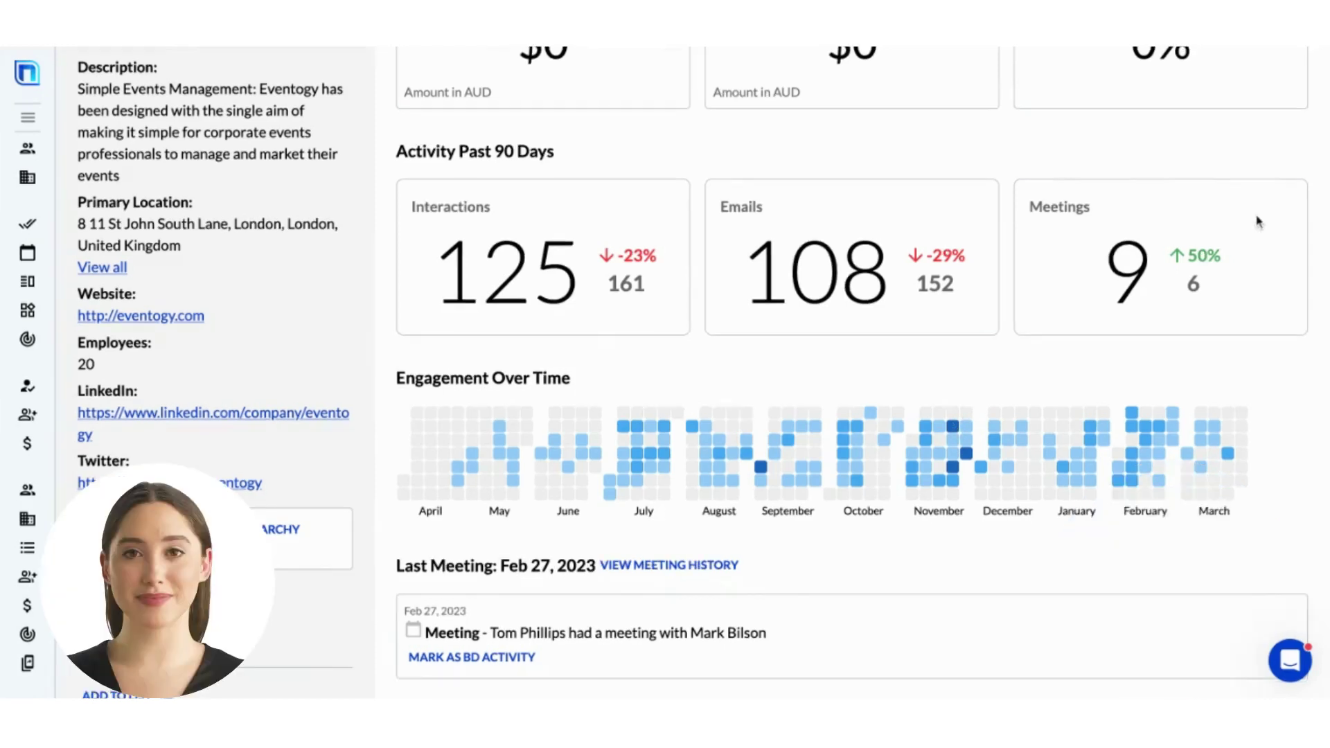
pyautogui.scroll(-2, 1241, 362)
pyautogui.scroll(-5, 1241, 362)
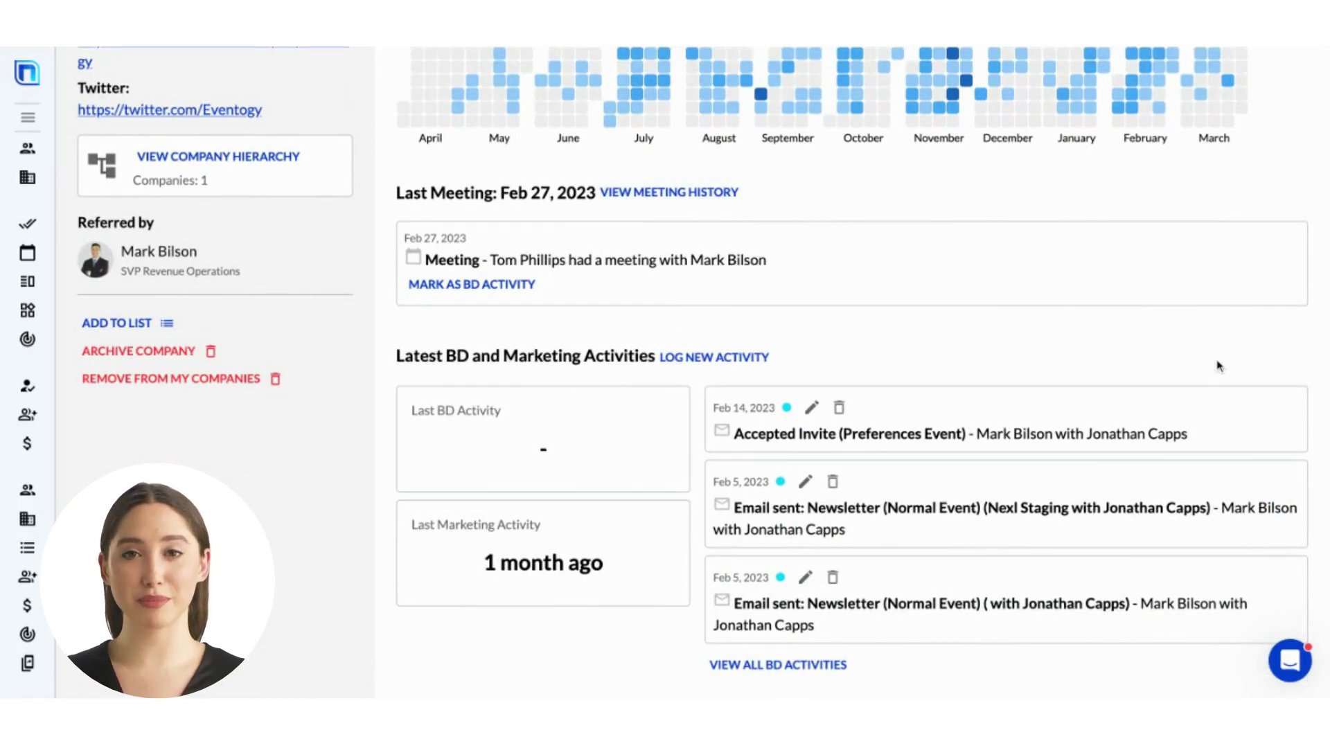
pyautogui.scroll(-7, 1220, 366)
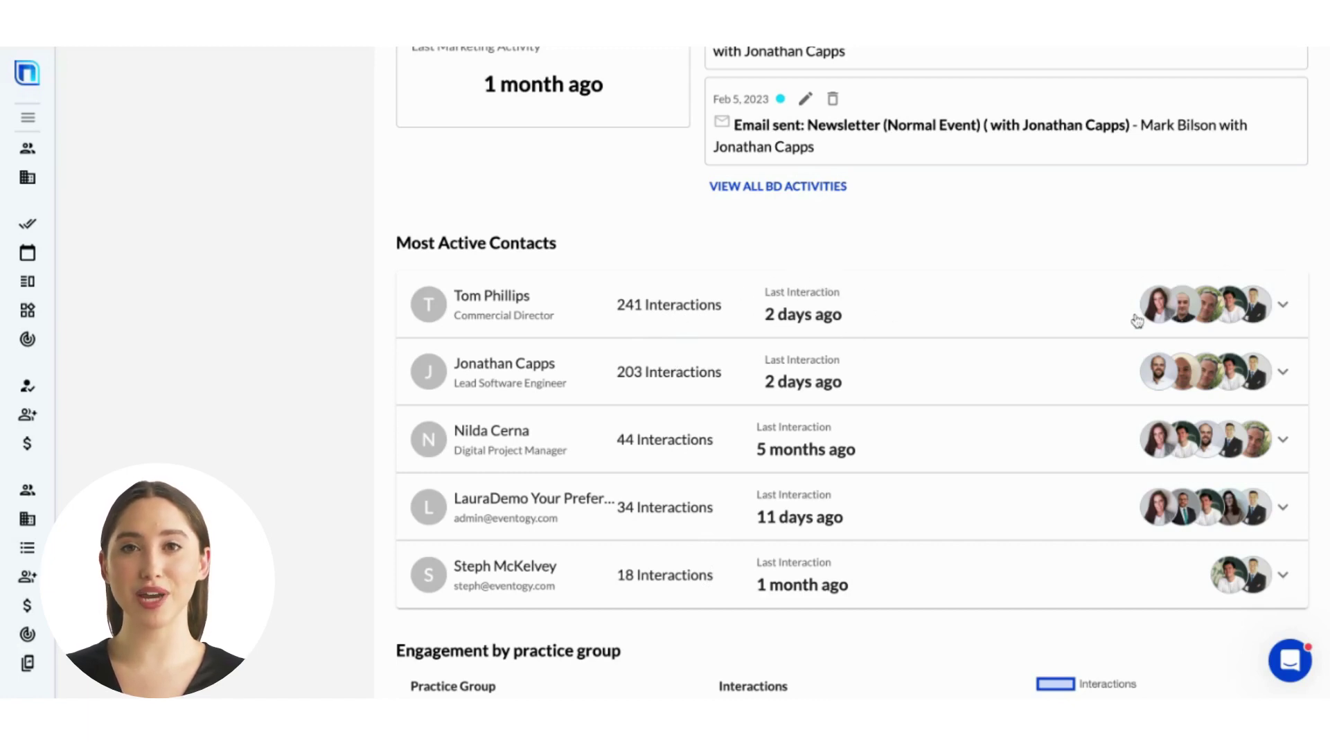
# Expand the first Most Active Contacts row and scroll through its list of interacting colleagues
pyautogui.click(1283, 304)
pyautogui.scroll(-3, 1121, 386)
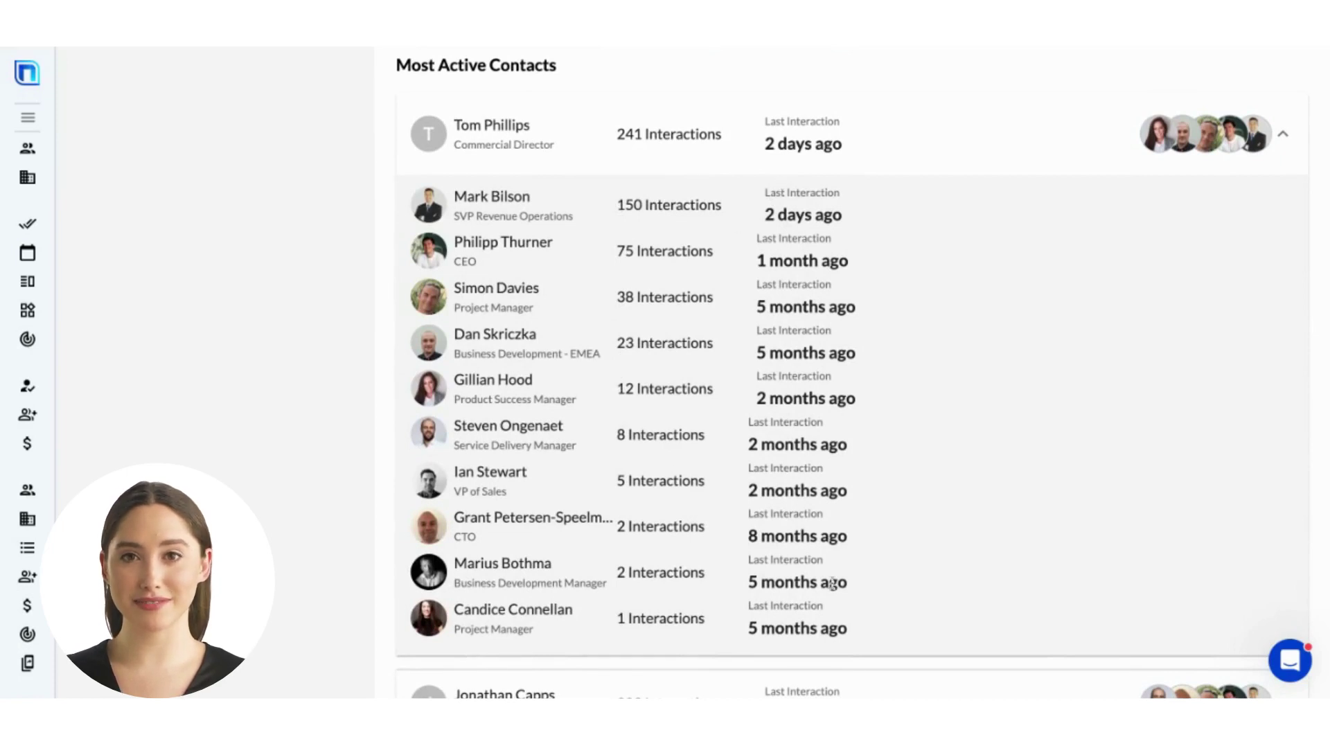
pyautogui.scroll(-9, 832, 584)
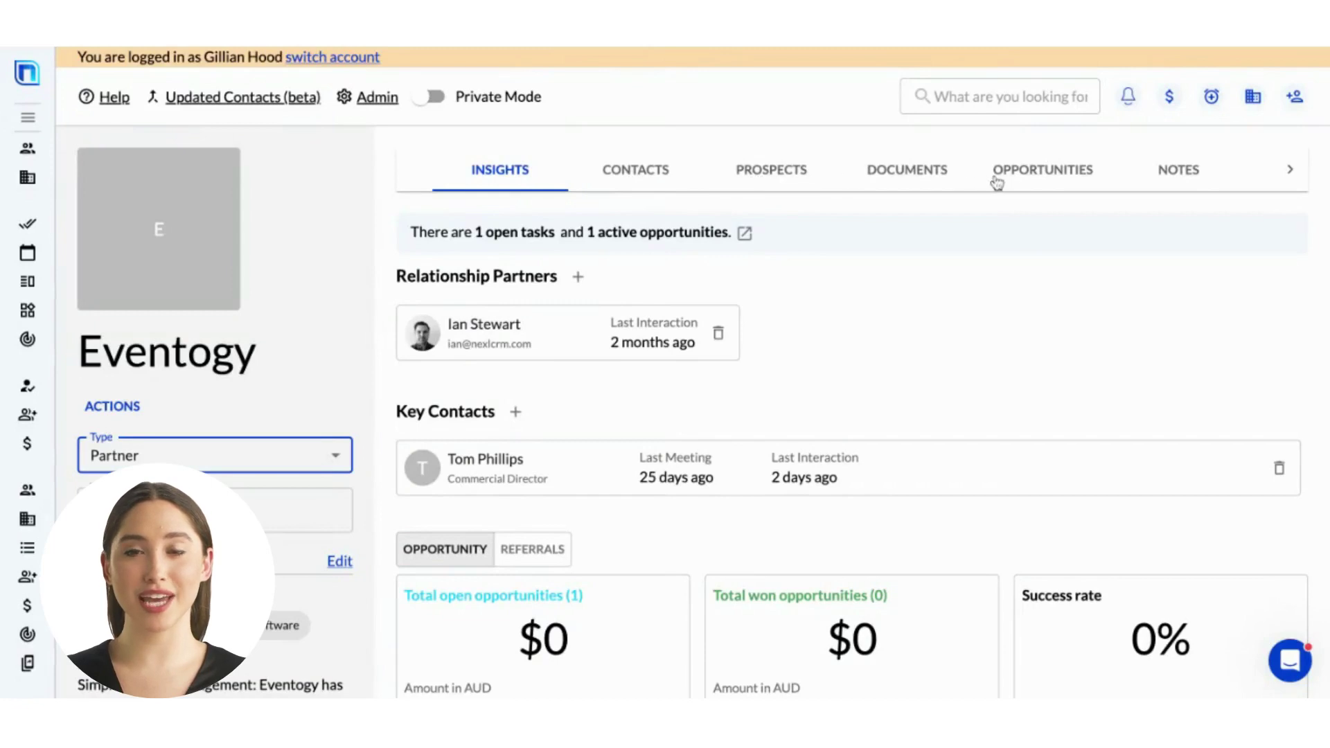
# Open the Contacts tab and scroll through Eventogy's current contacts
pyautogui.click(620, 174)
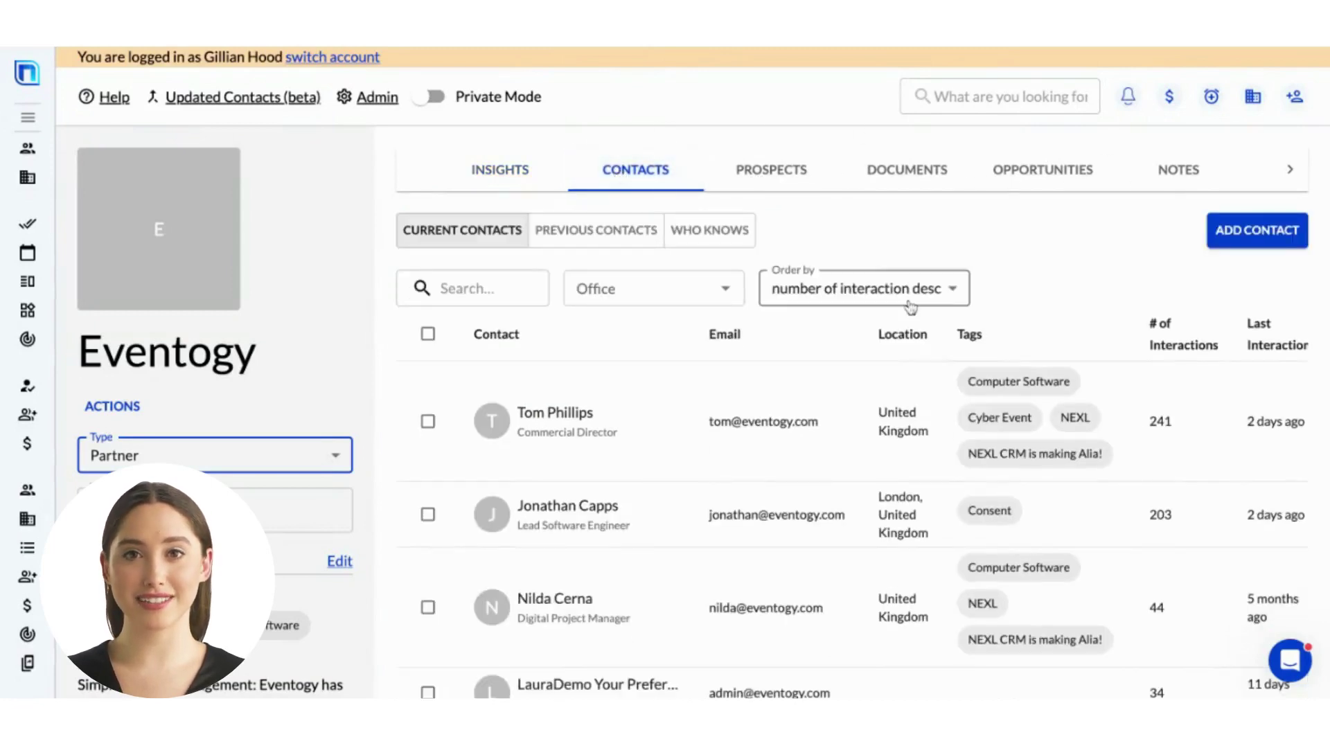
pyautogui.scroll(-2, 1088, 359)
pyautogui.scroll(-5, 1087, 359)
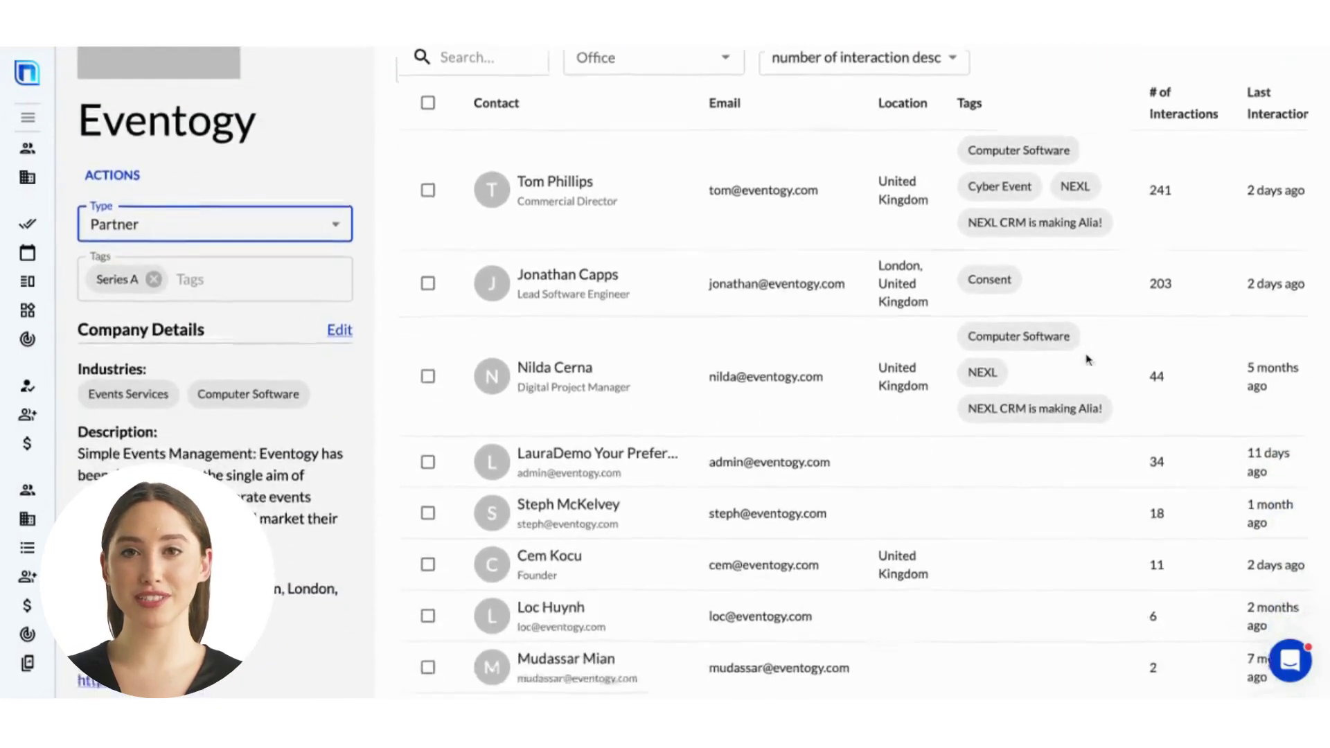
pyautogui.scroll(6, 693, 347)
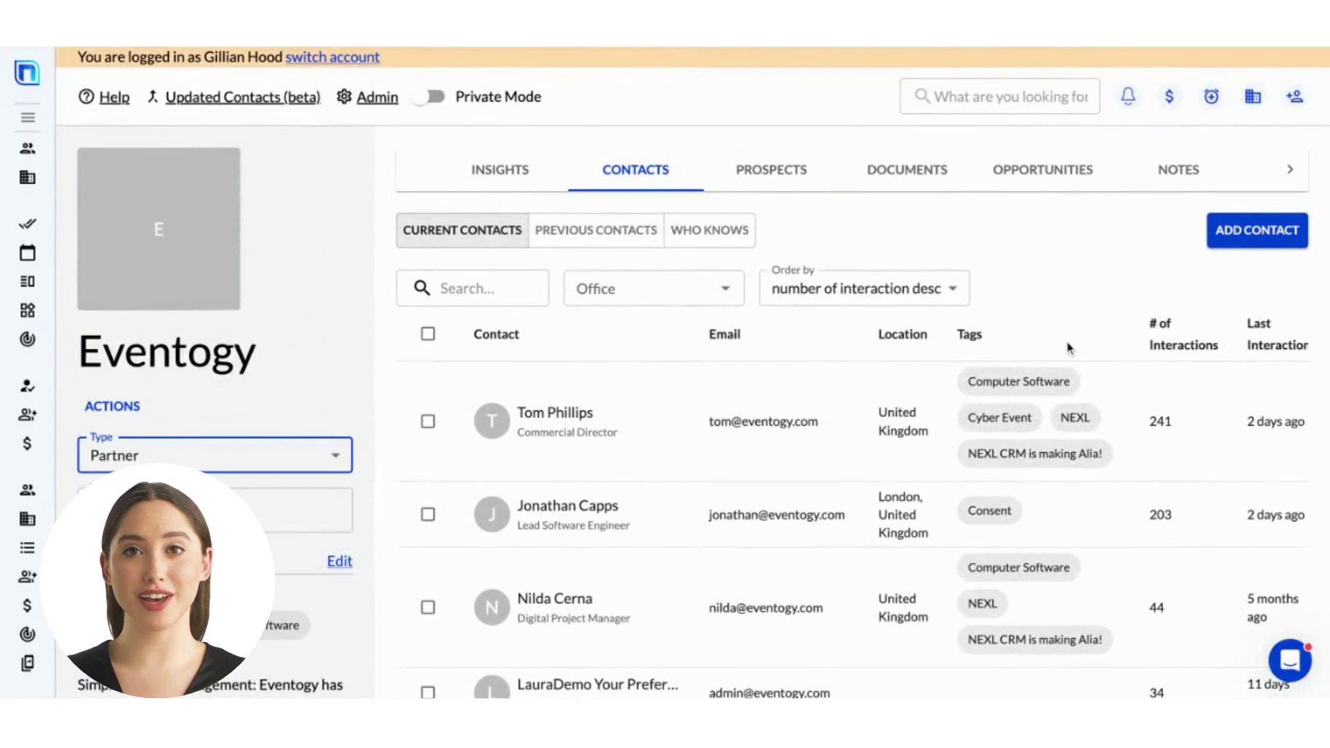
# Open the Commercial Director's contact profile and scroll through its details
pyautogui.click(537, 424)
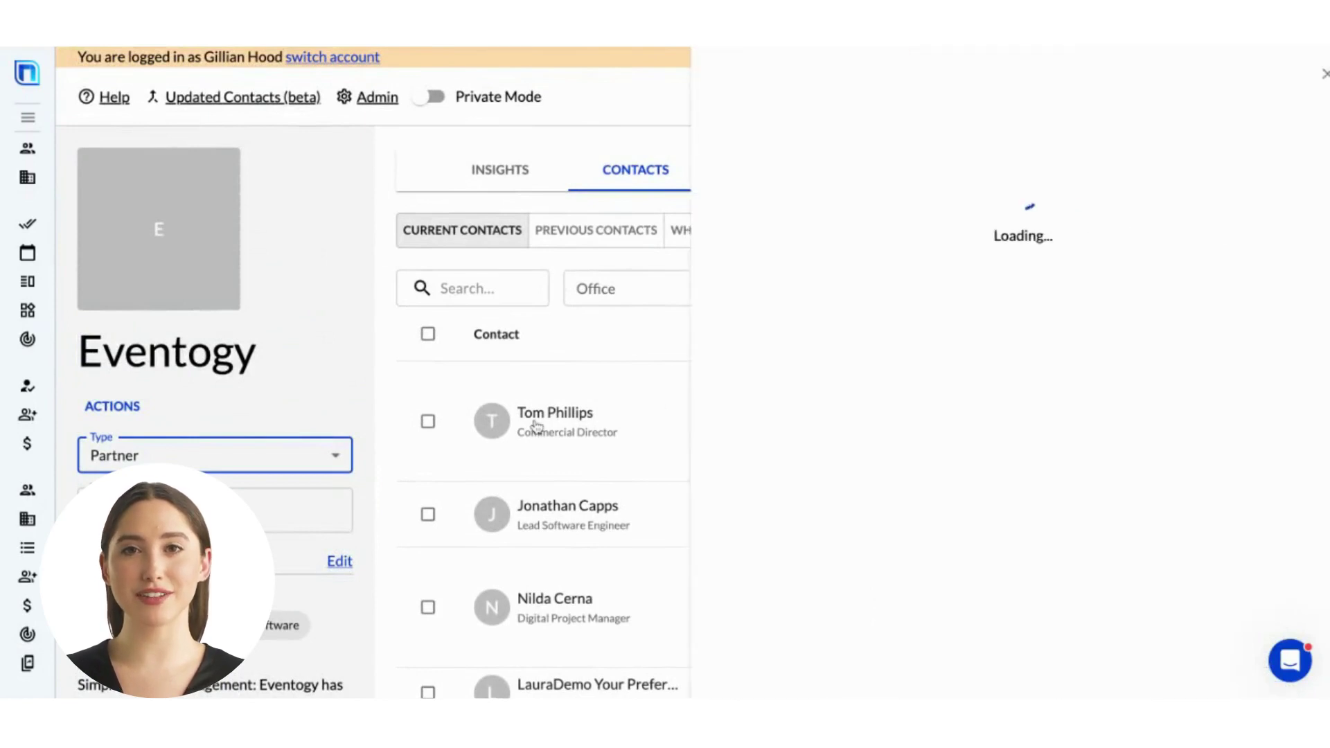
pyautogui.scroll(-3, 1191, 395)
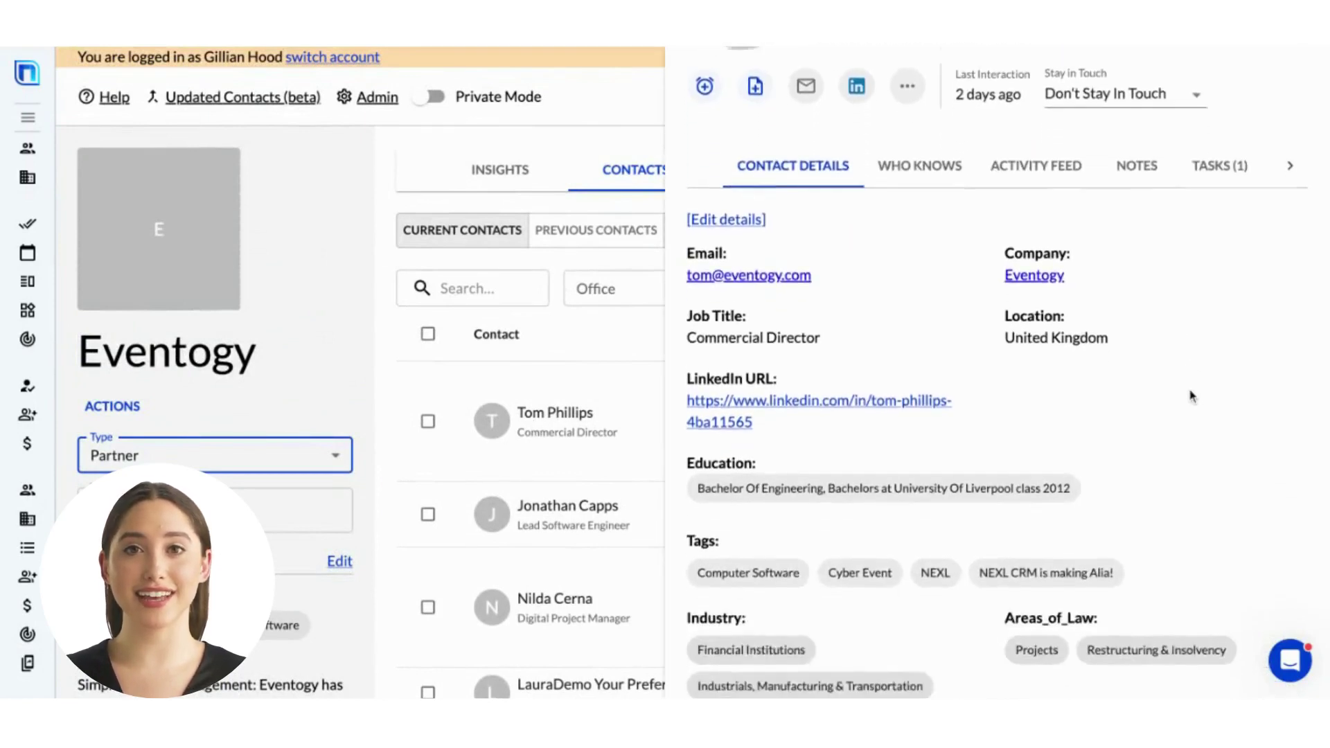
pyautogui.scroll(-2, 1191, 396)
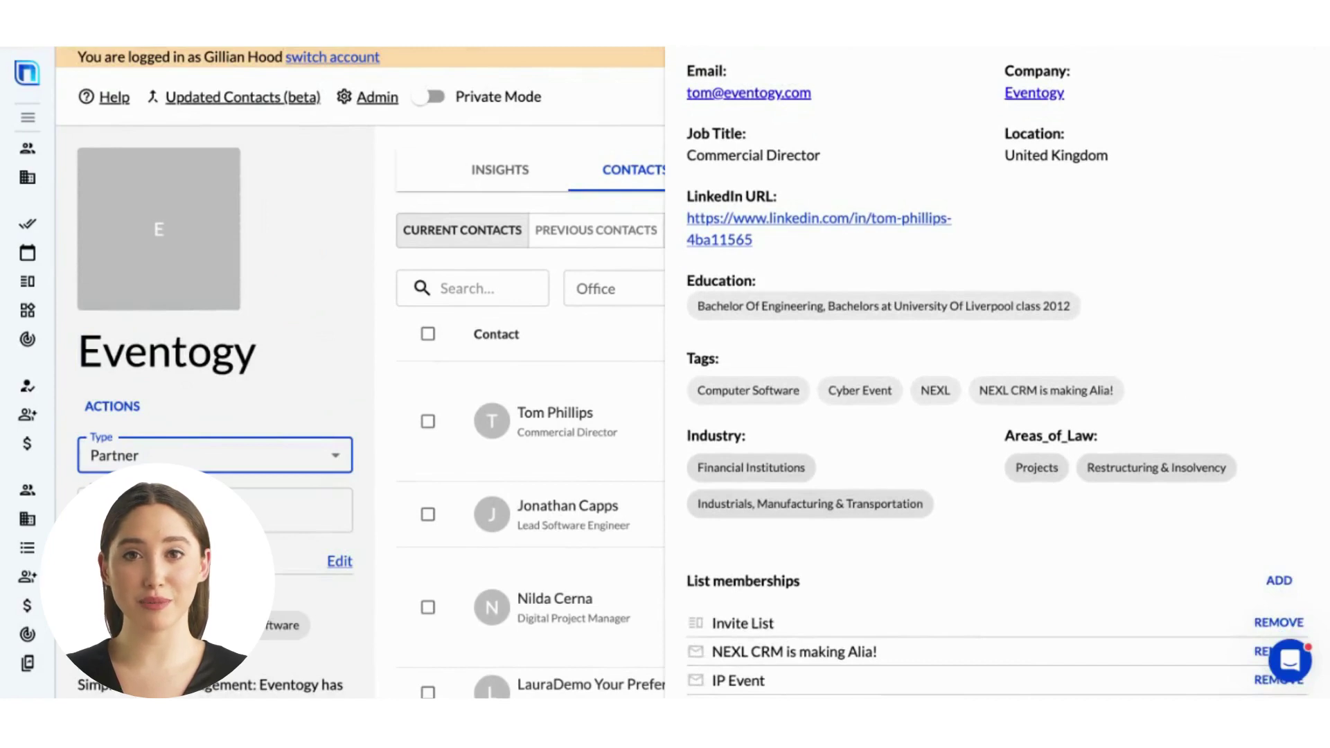
pyautogui.scroll(5, 1191, 397)
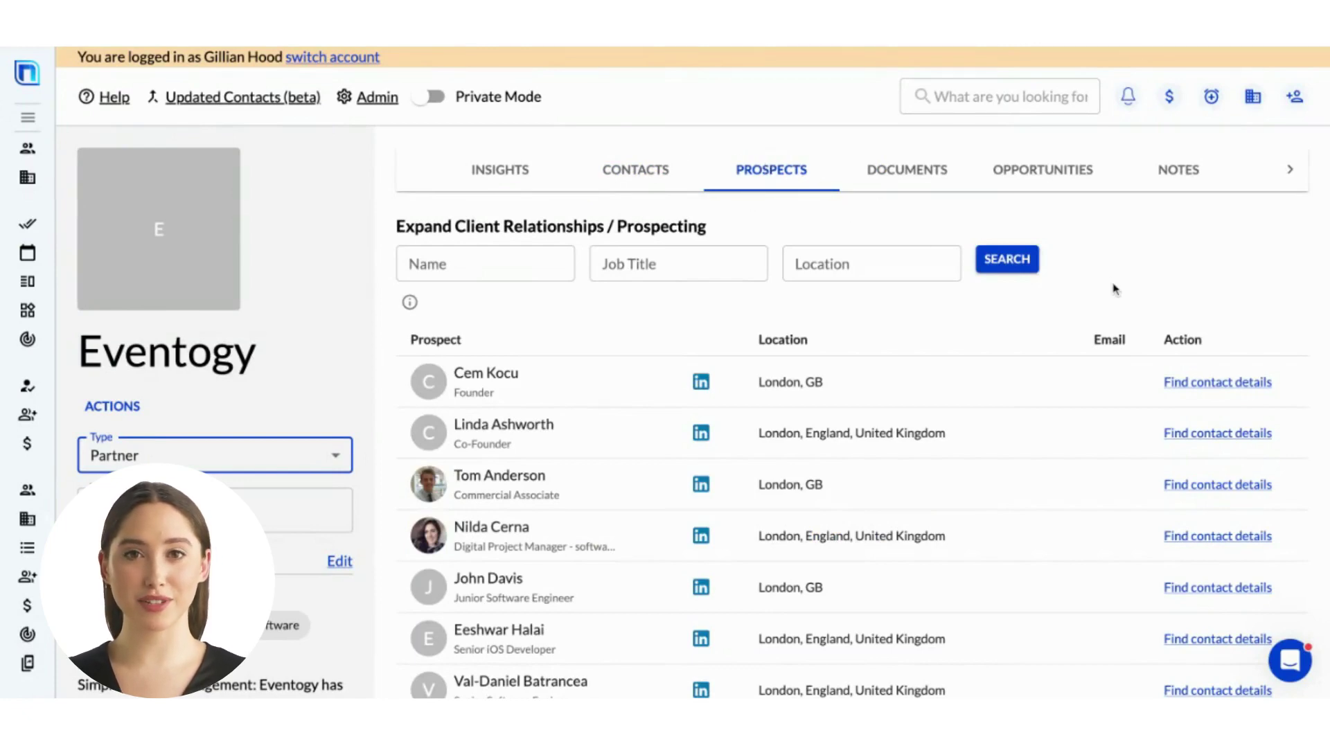
# Scroll the Prospects list and try the Name, Job Title and Location filters, leaving them empty
pyautogui.scroll(-3, 1115, 289)
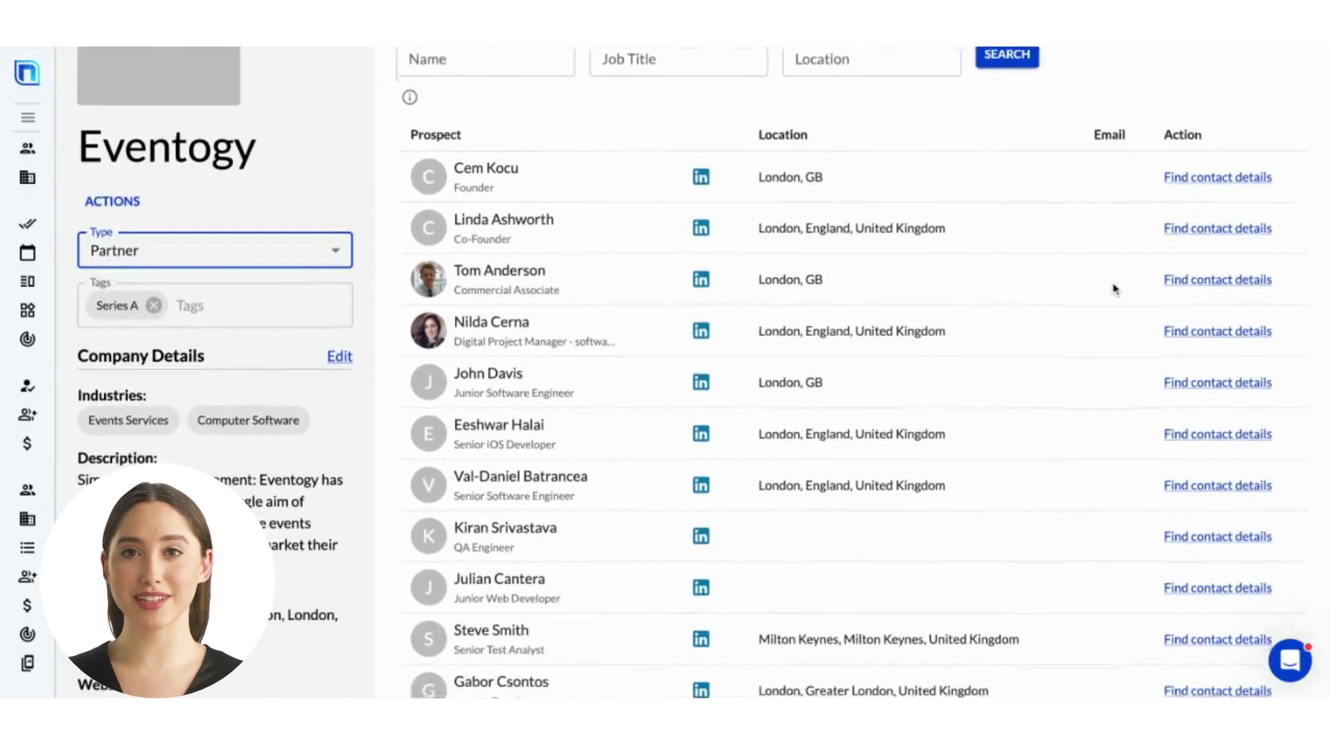
pyautogui.scroll(3, 693, 374)
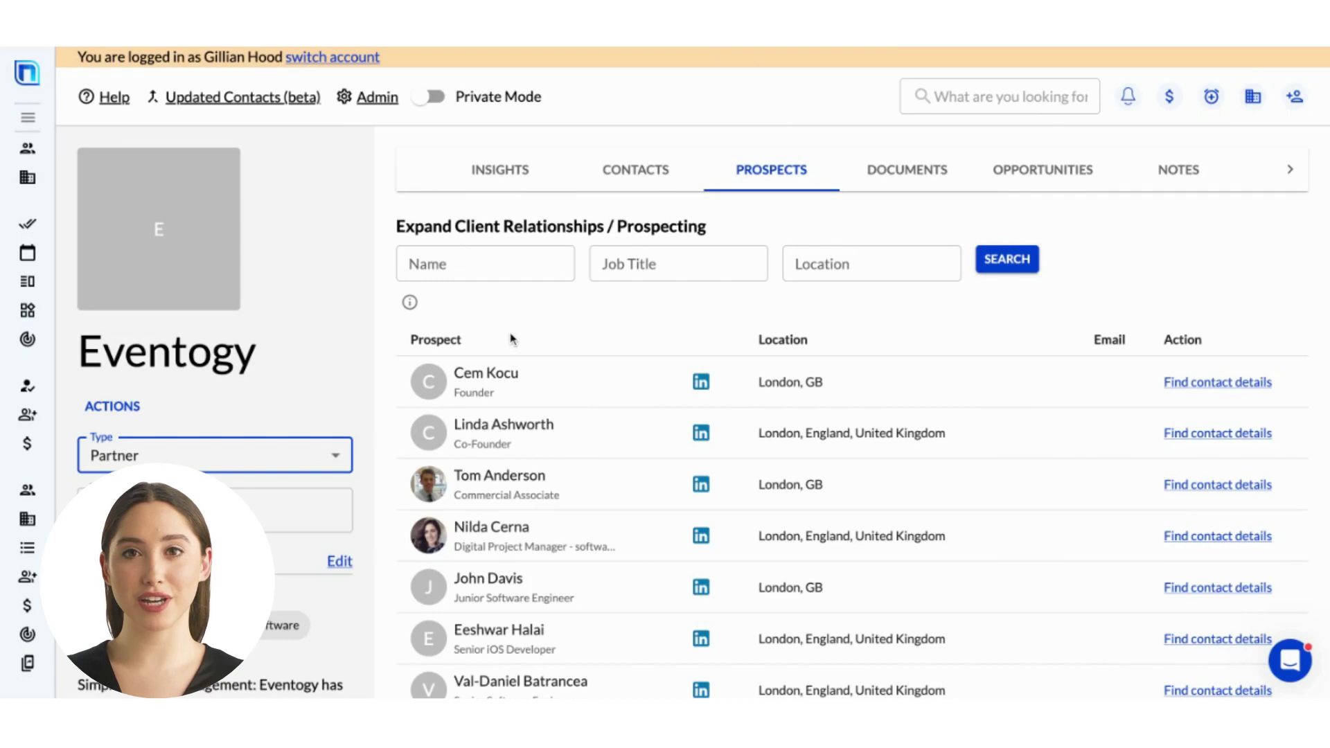
pyautogui.click(521, 266)
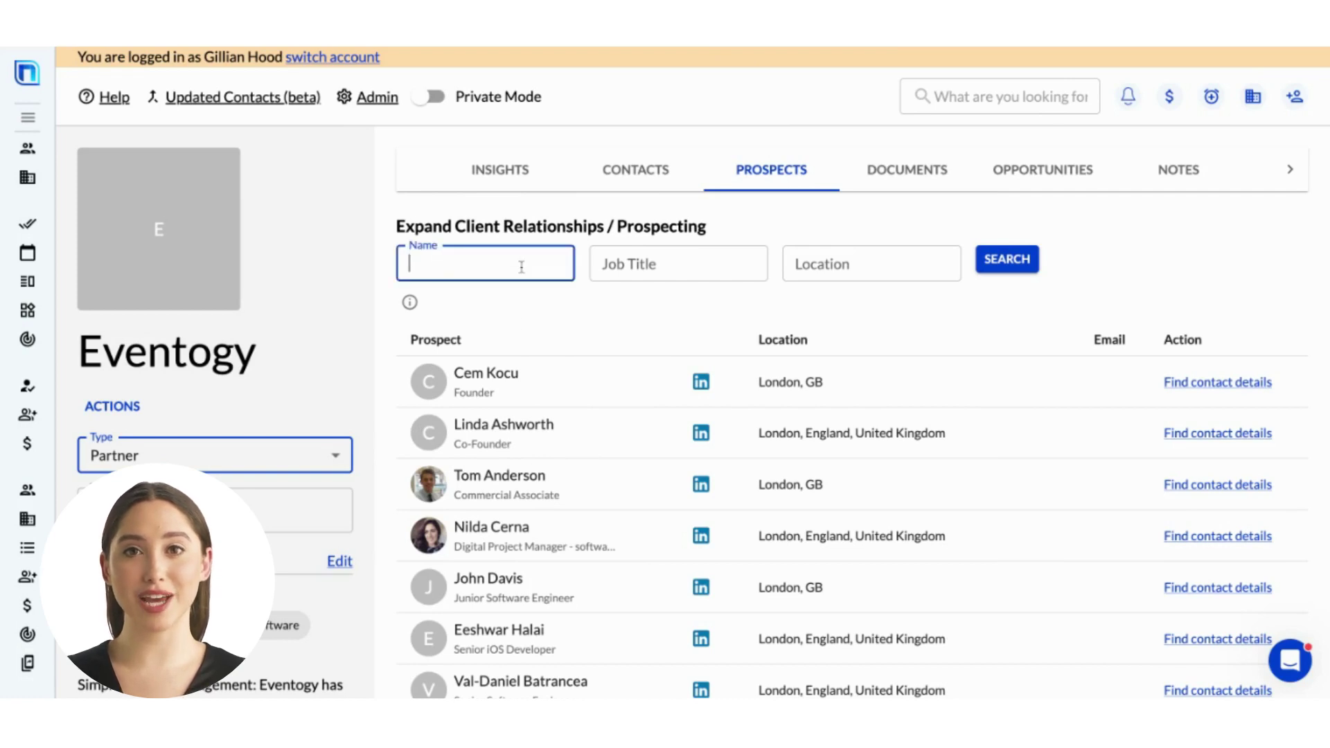
pyautogui.click(634, 266)
pyautogui.click(857, 269)
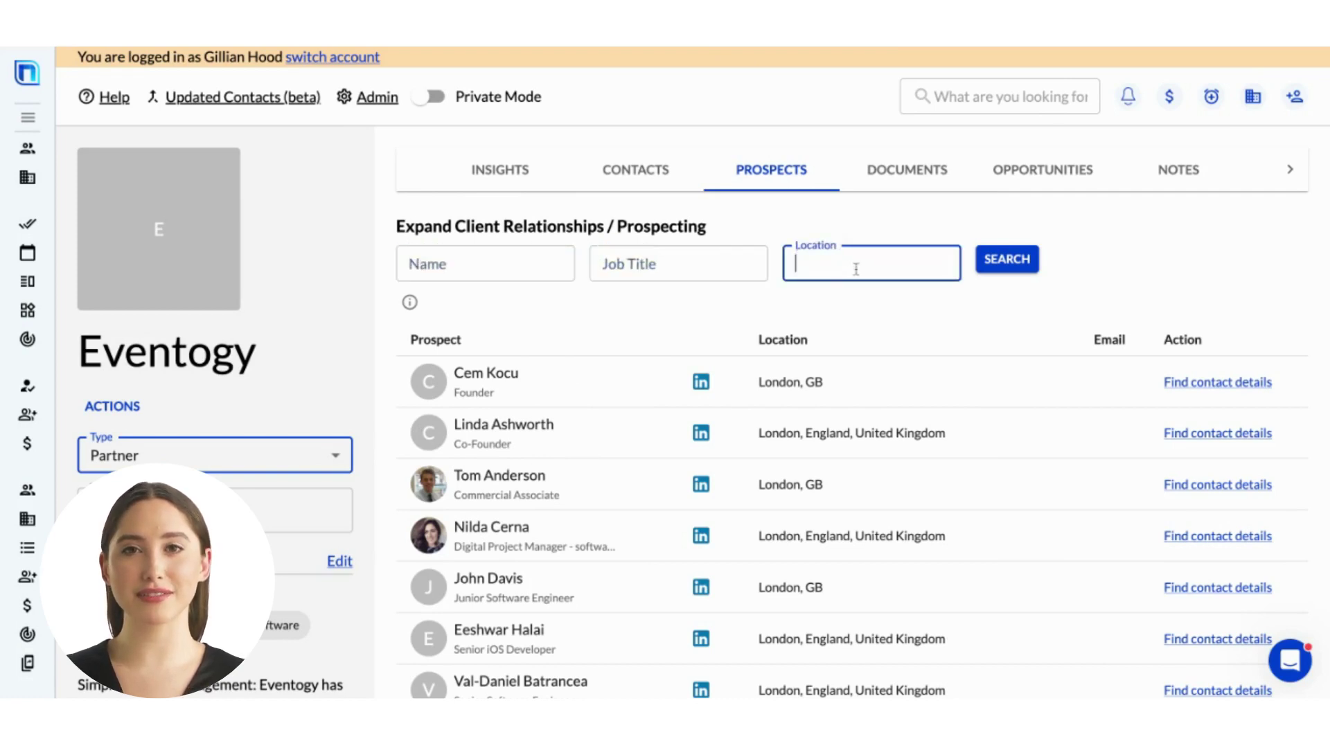
pyautogui.click(978, 296)
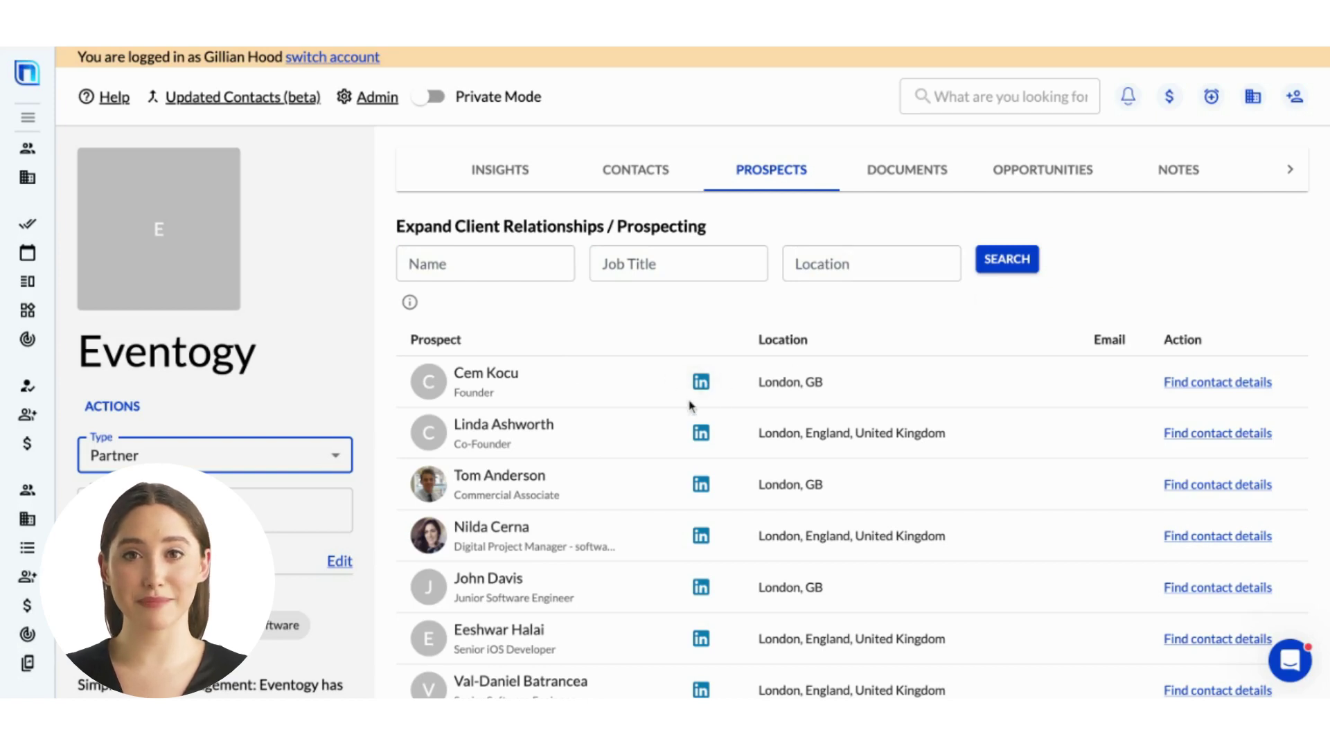
# Reveal the first prospect's email, then view and close their contact record
pyautogui.click(1217, 385)
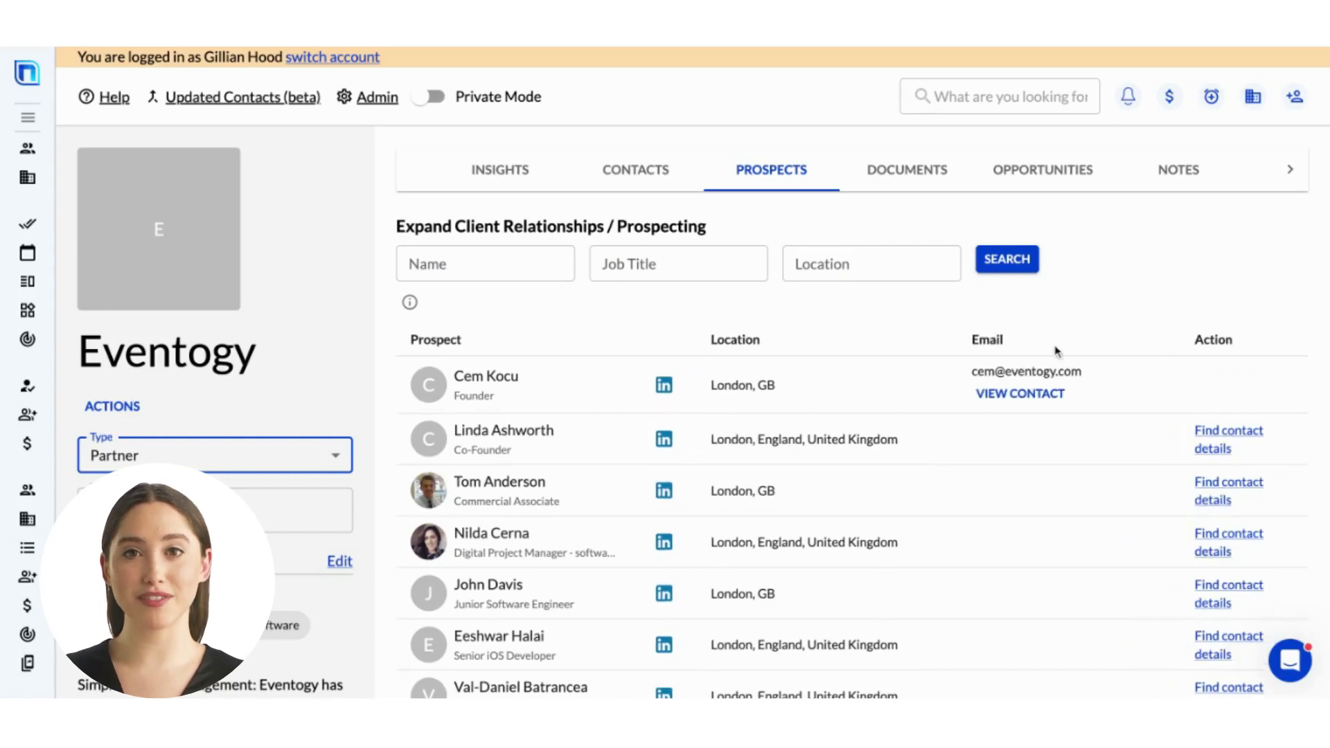
pyautogui.click(1048, 403)
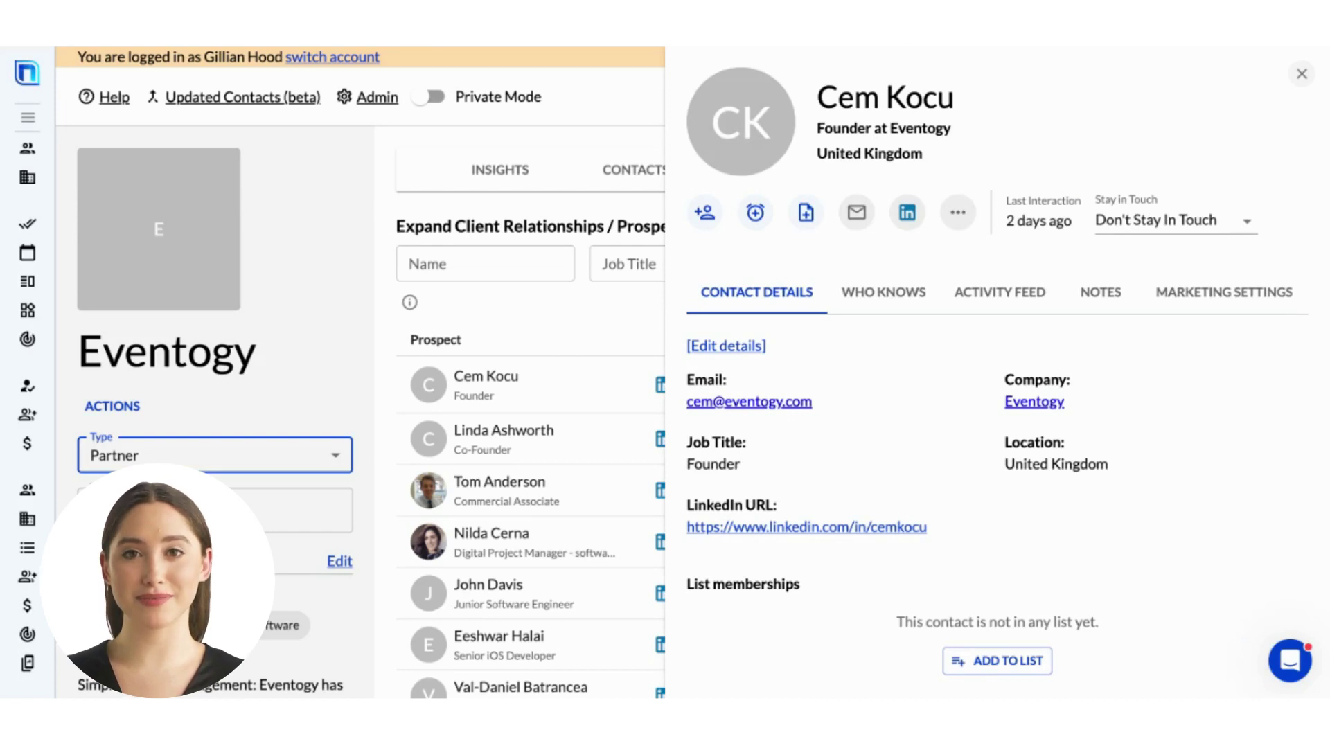
pyautogui.click(1302, 73)
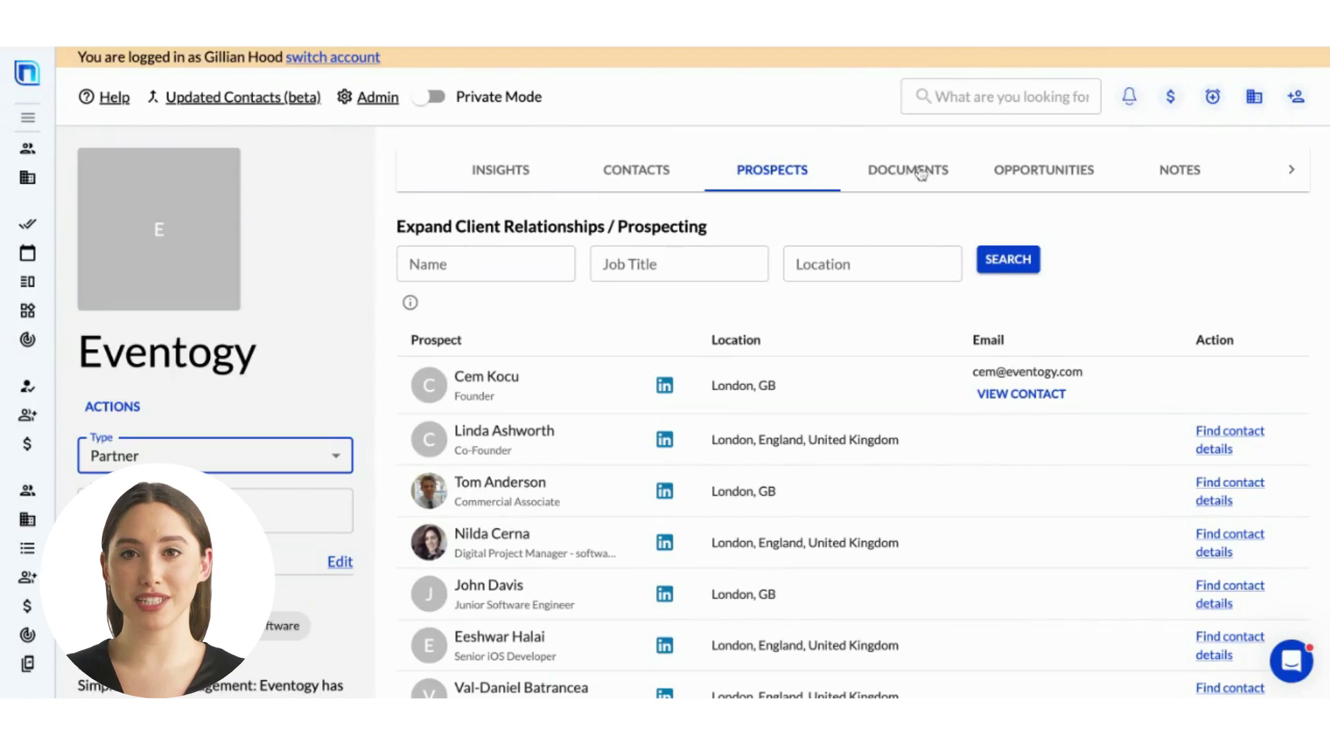
# Browse Eventogy's Opportunities, Notes, Activities and Tasks tabs
pyautogui.click(1024, 182)
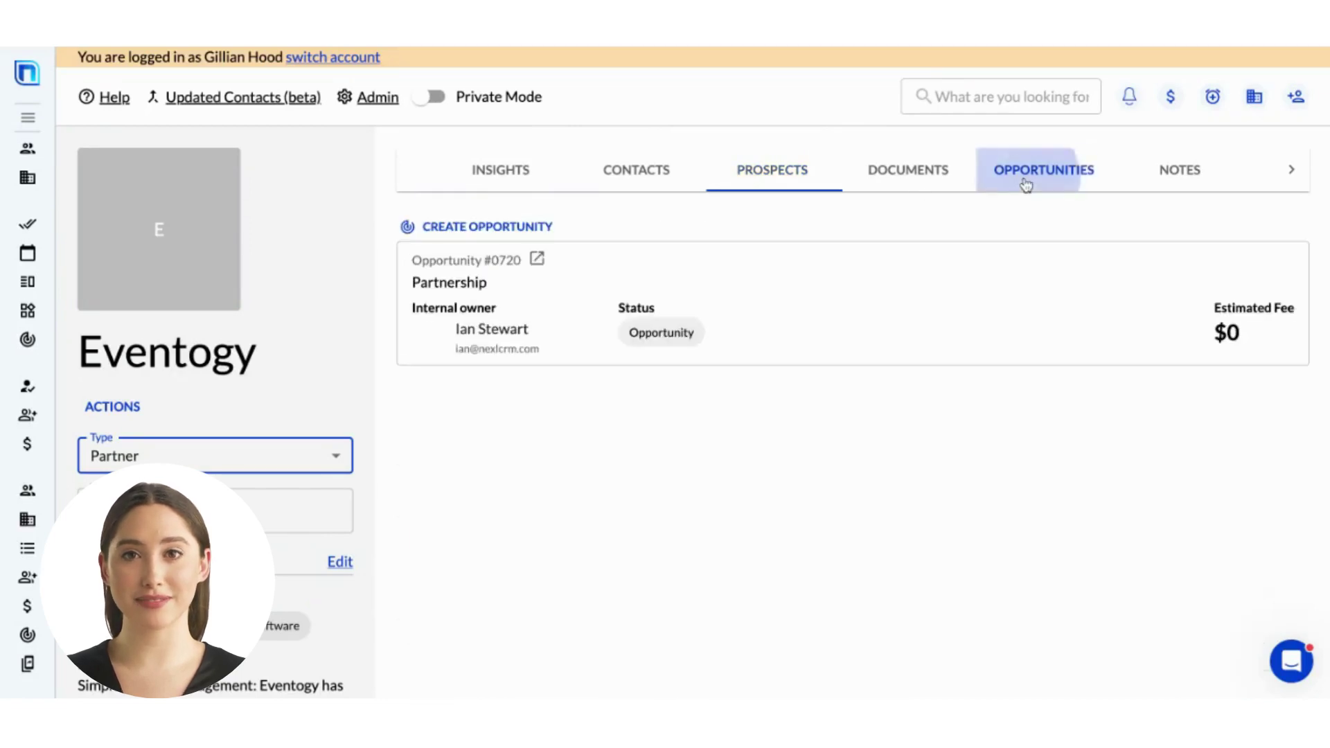
pyautogui.click(1198, 182)
pyautogui.click(1289, 179)
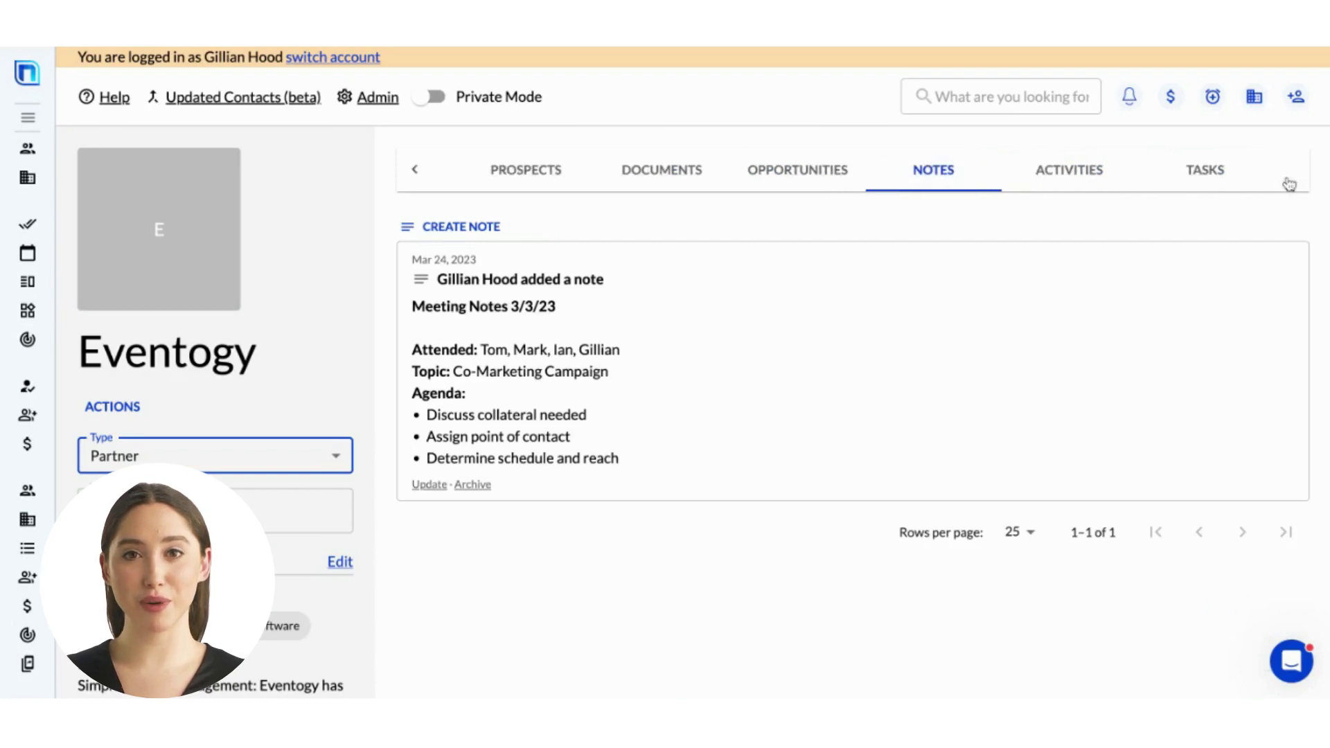
pyautogui.click(1064, 176)
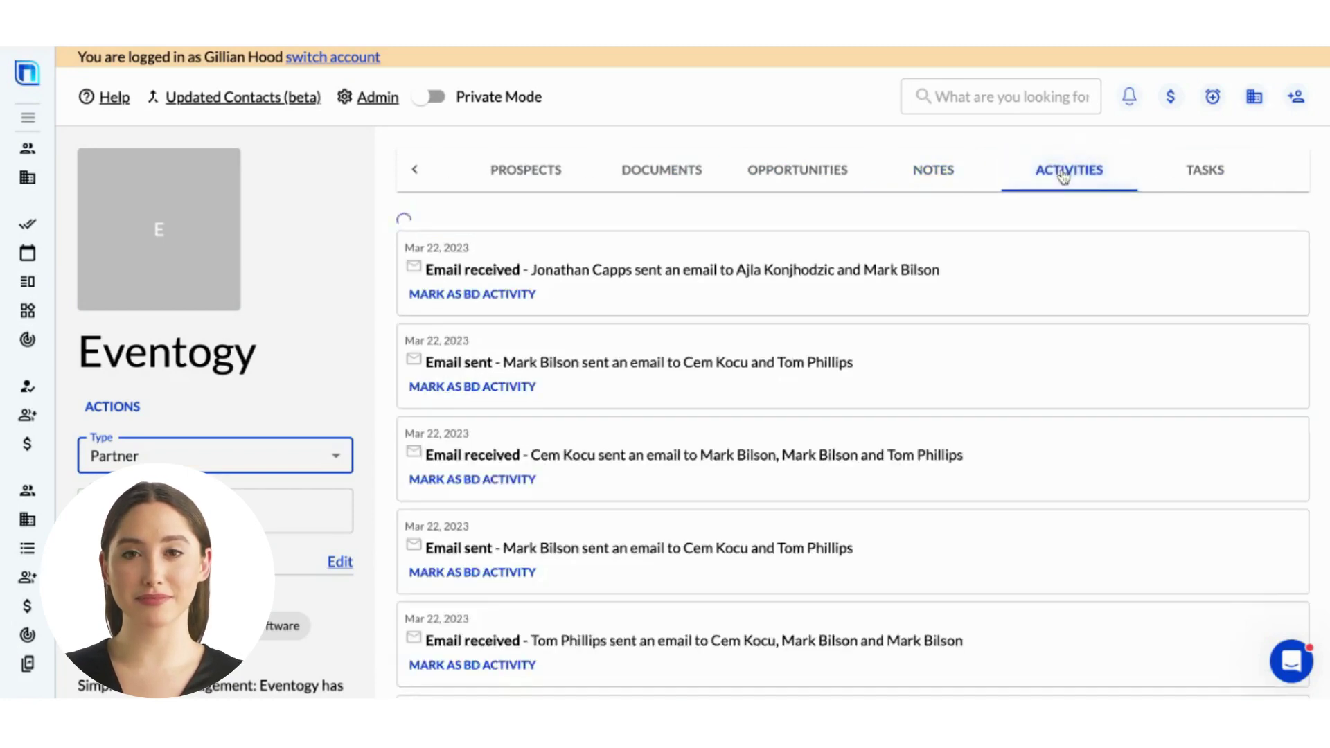
pyautogui.click(1205, 172)
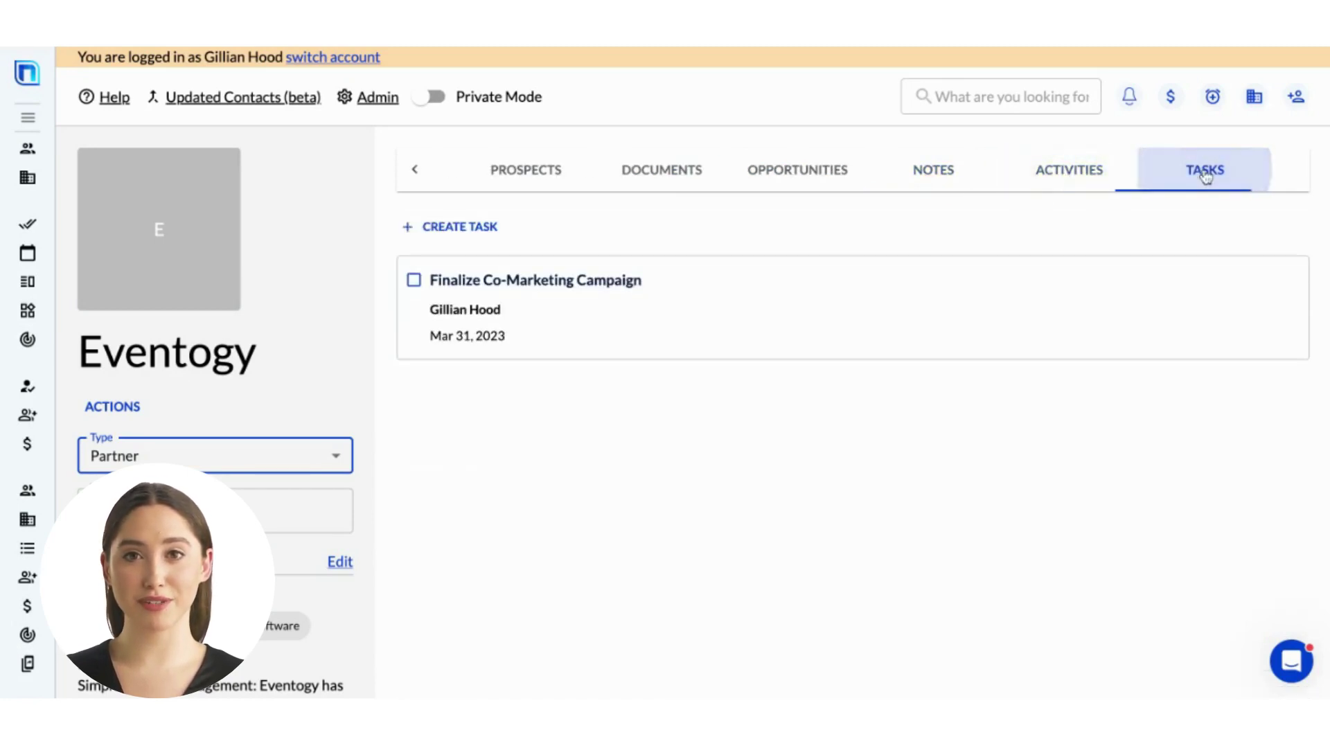
# Dismiss a new task form, complete Finalize Co-Marketing Campaign, and return to Insights
pyautogui.click(469, 223)
pyautogui.click(951, 162)
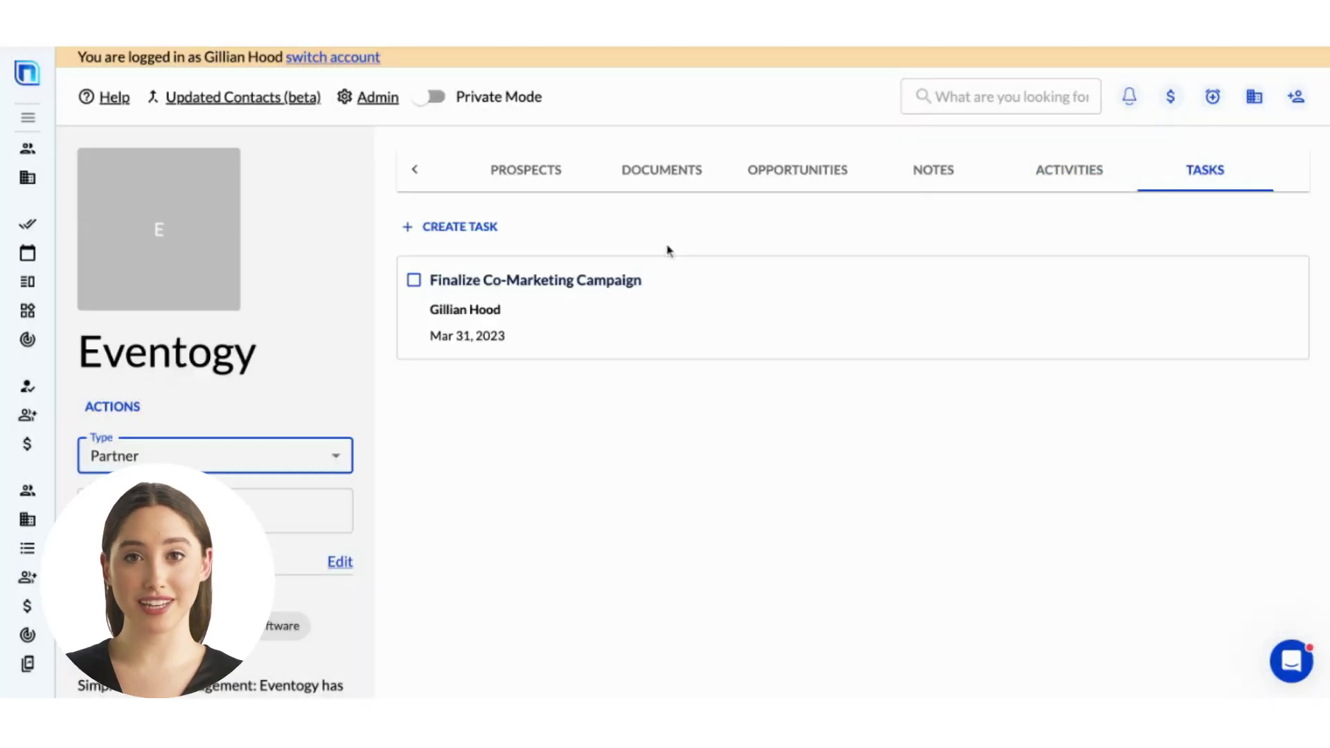
pyautogui.click(415, 281)
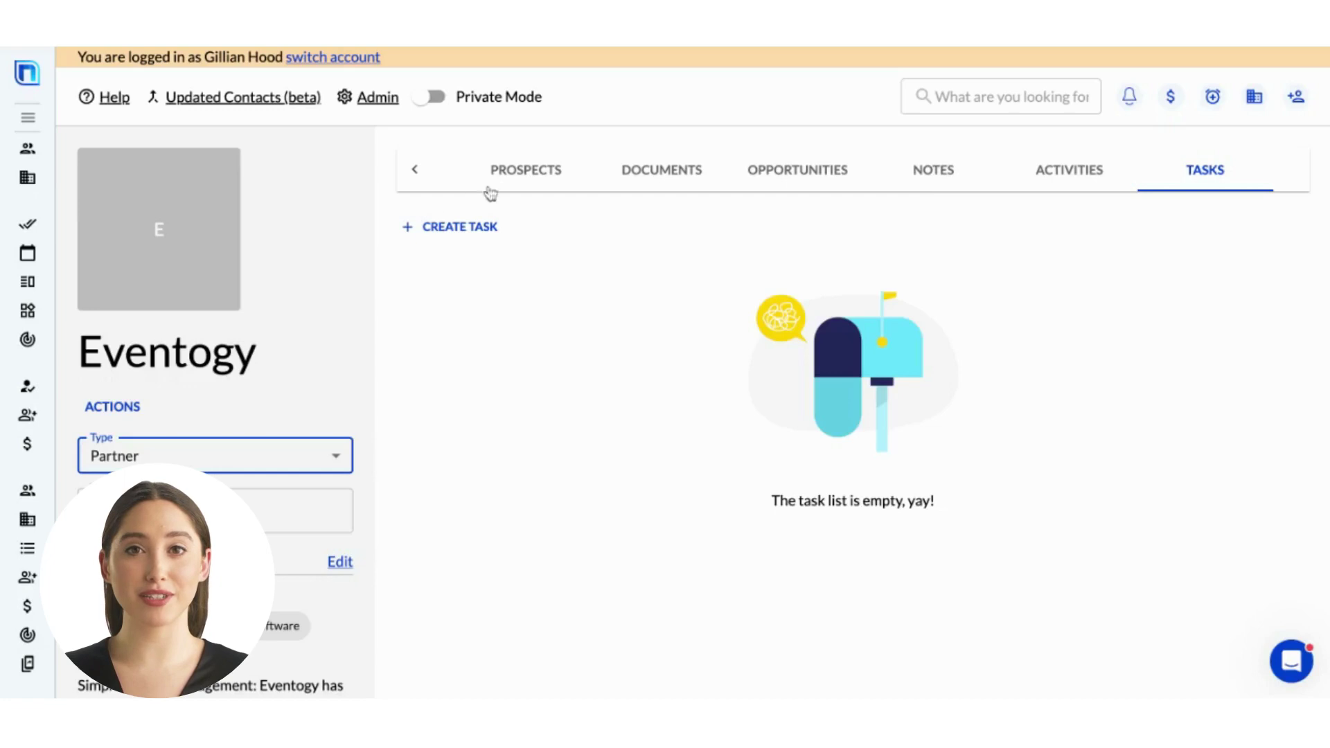
pyautogui.click(414, 169)
pyautogui.click(502, 174)
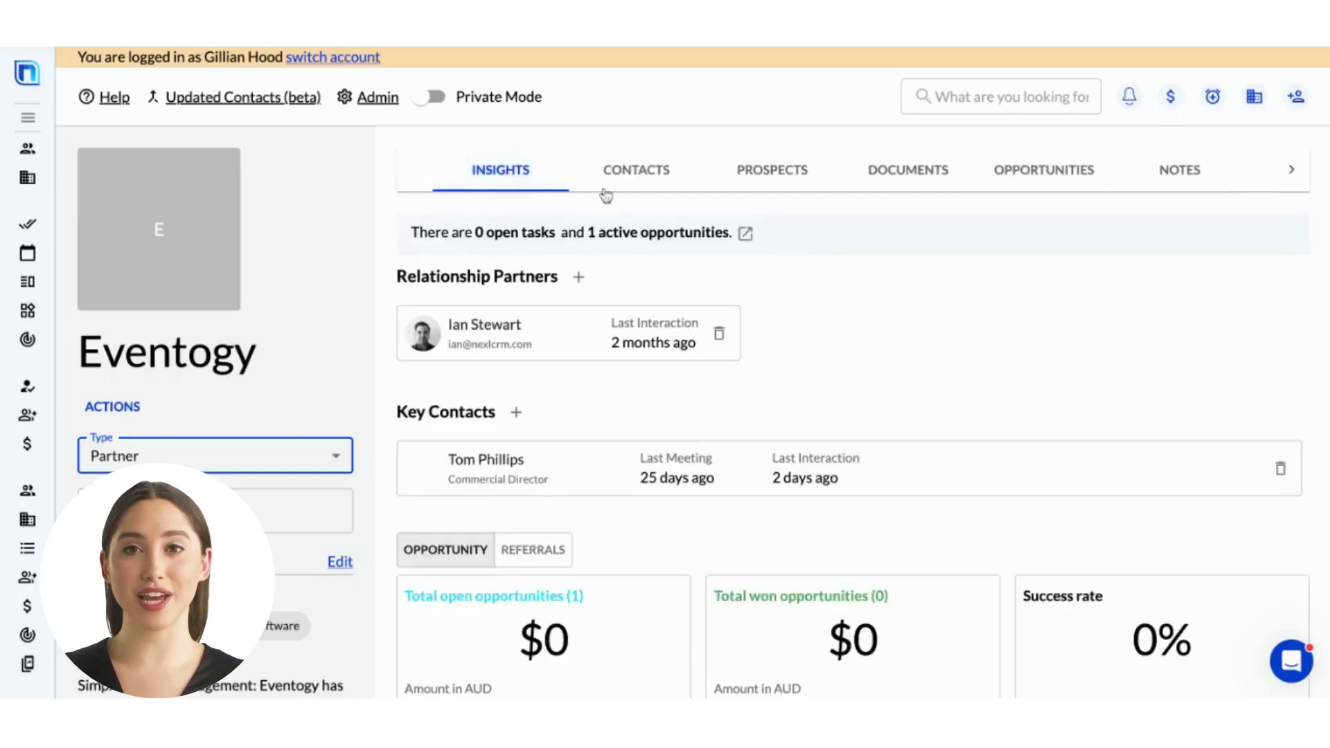
pyautogui.scroll(-7, 912, 316)
pyautogui.scroll(-5, 914, 317)
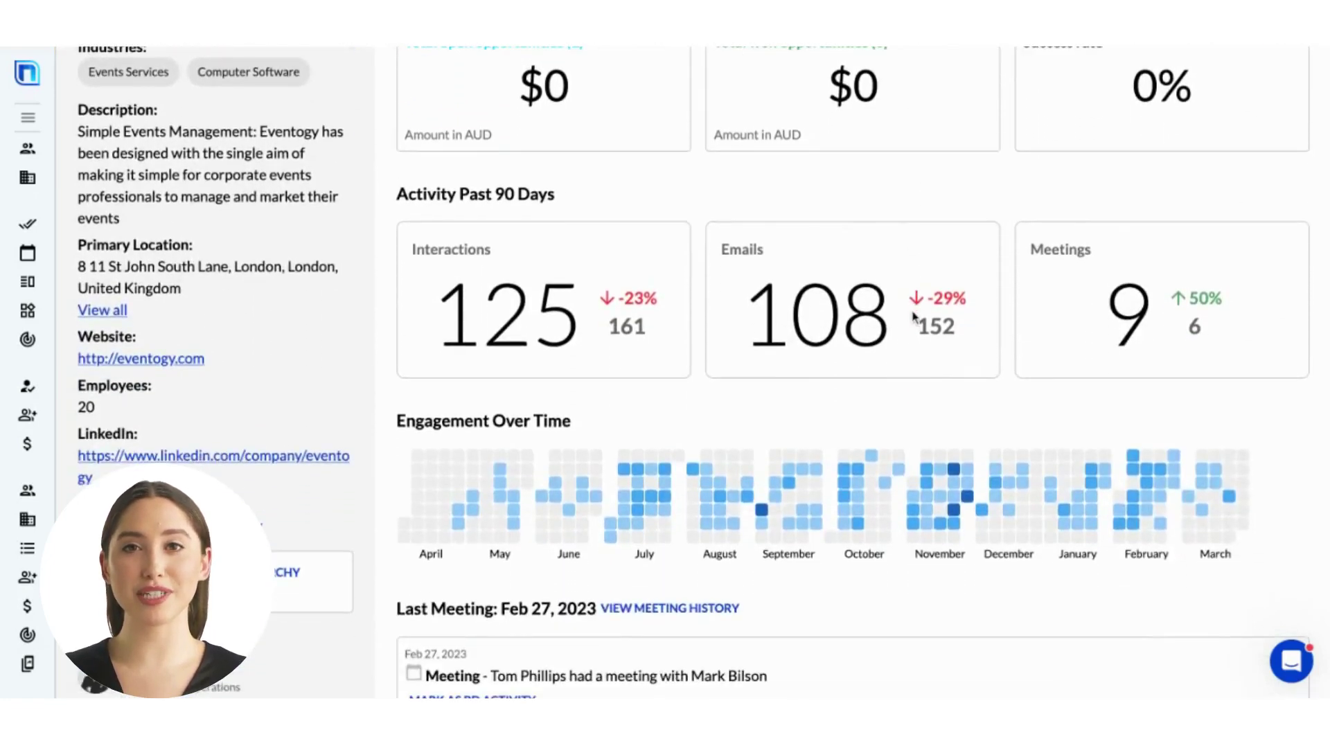
pyautogui.scroll(12, 852, 374)
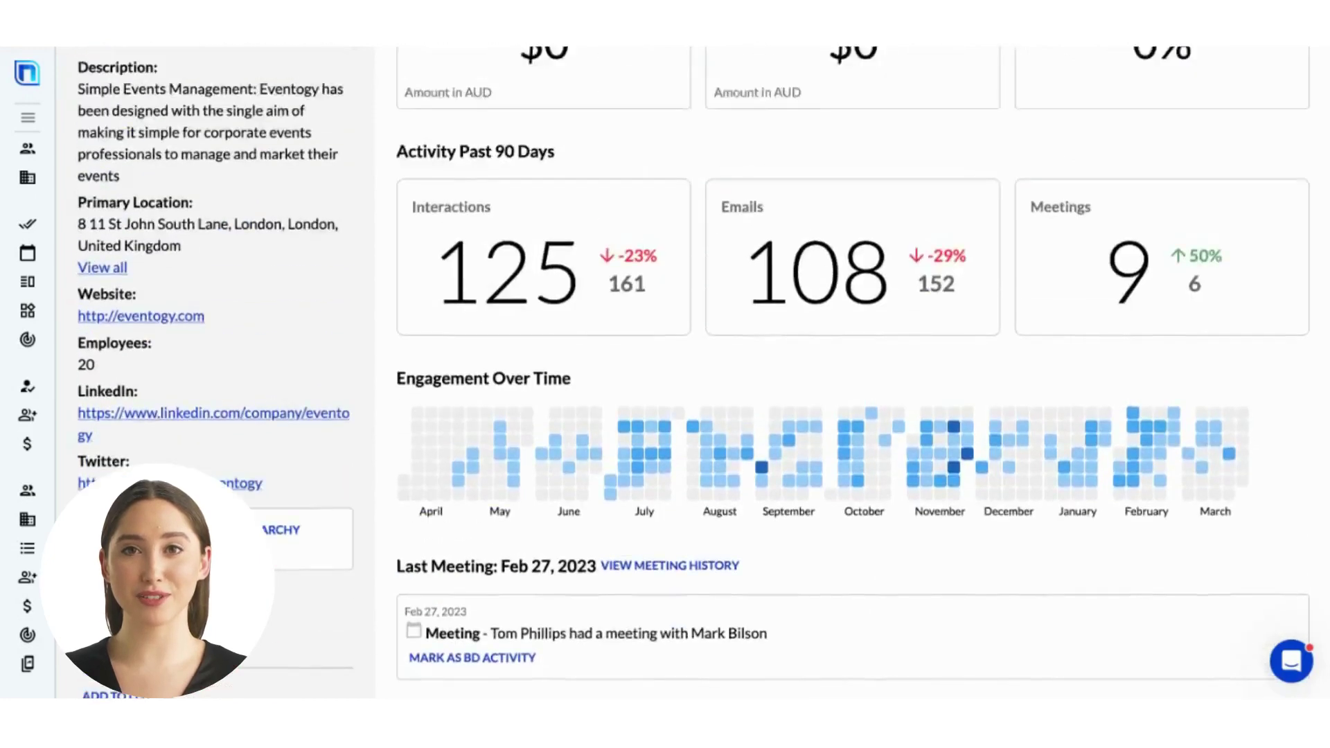